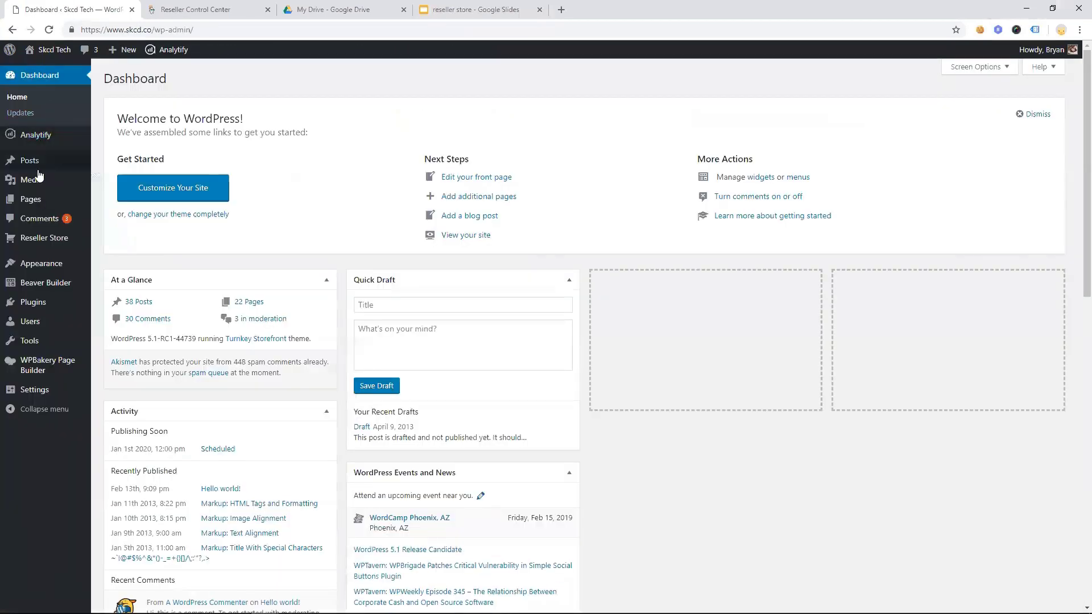
Open the list of installed plugins and look over the Reseller Store plugins
mouse_move(40, 249)
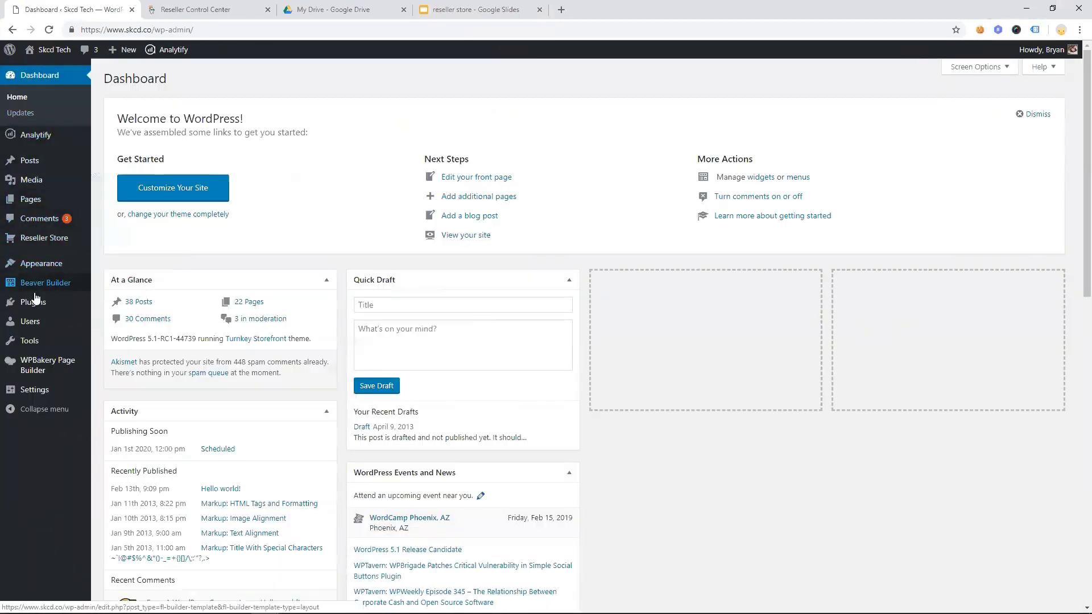
left_click(34, 301)
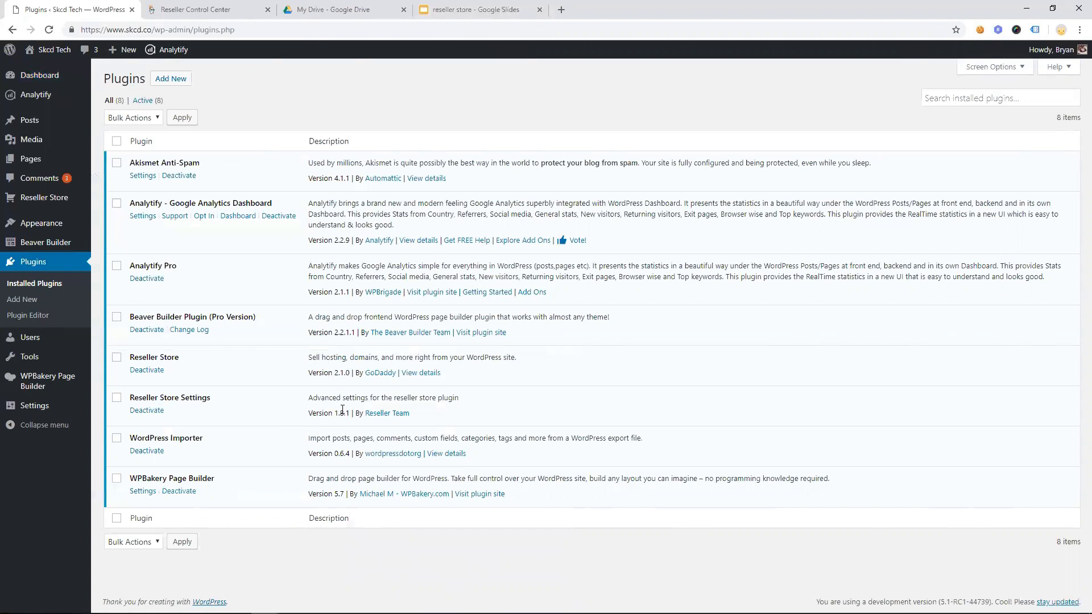
left_click(333, 377)
Visit the live storefront and search for the domain name "datacenter"
mouse_move(57, 51)
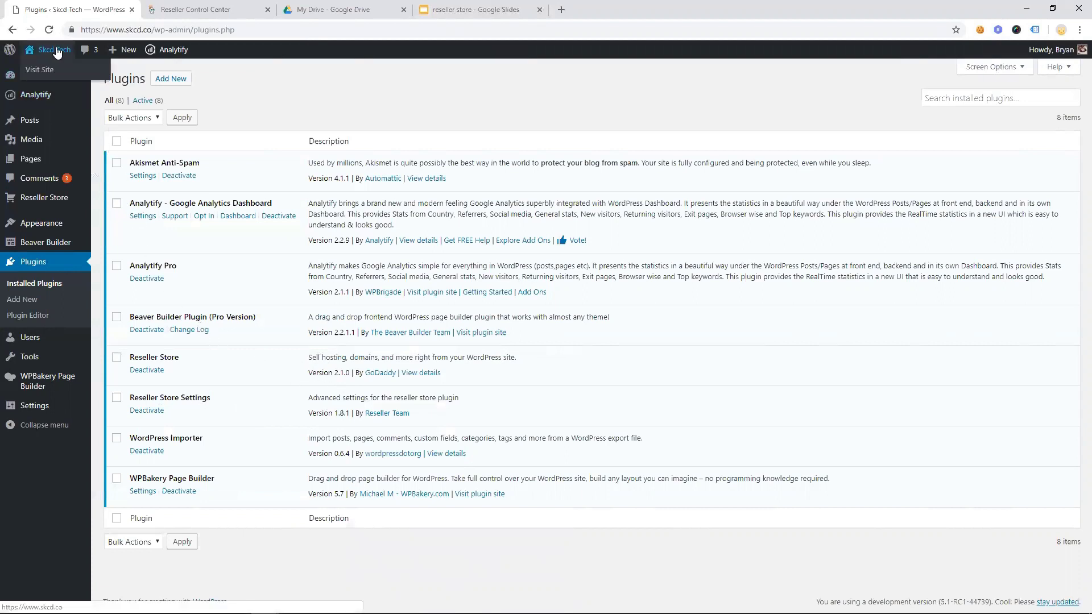
left_click(40, 70)
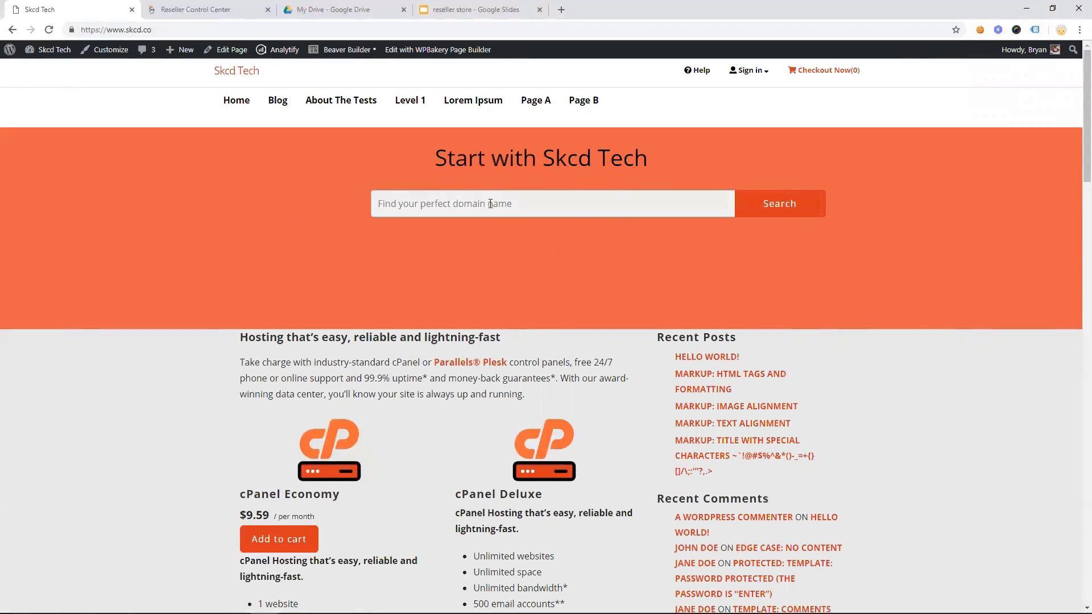
left_click(490, 203)
type("datacenter")
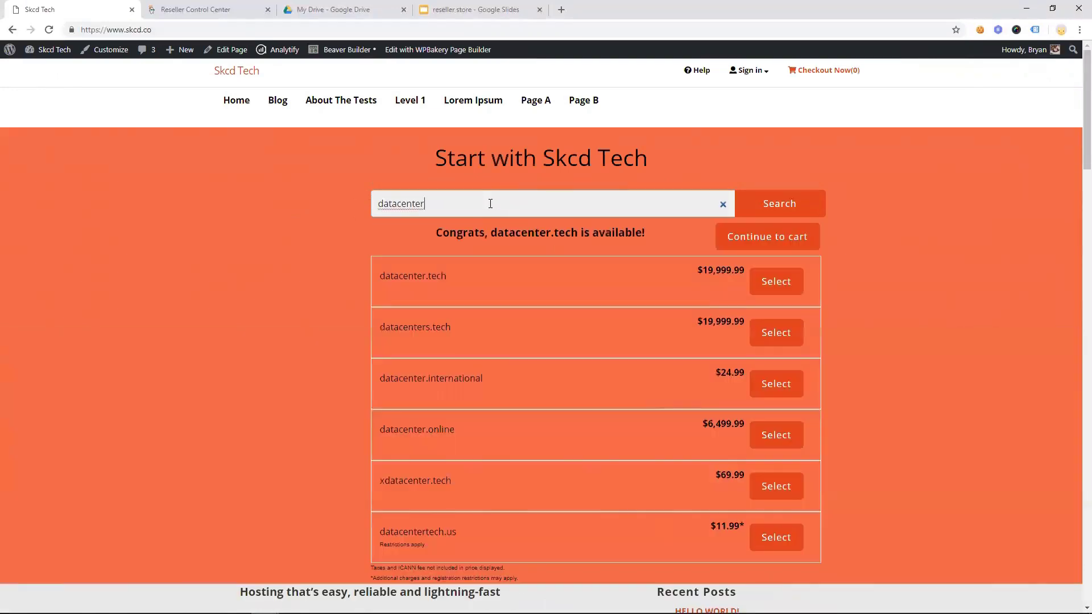
Select datacenters.tech, datacenter.international, datacenter.online and xdatacenter.tech, and continue to the cart with the Privacy Protection plan
left_click(783, 333)
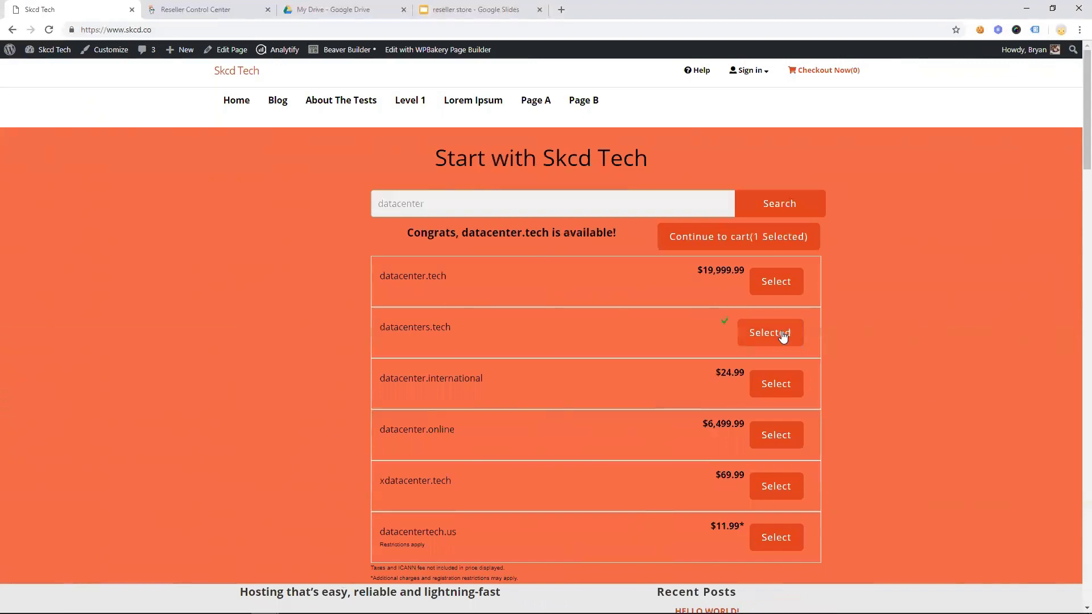
left_click(784, 384)
left_click(780, 434)
left_click(780, 488)
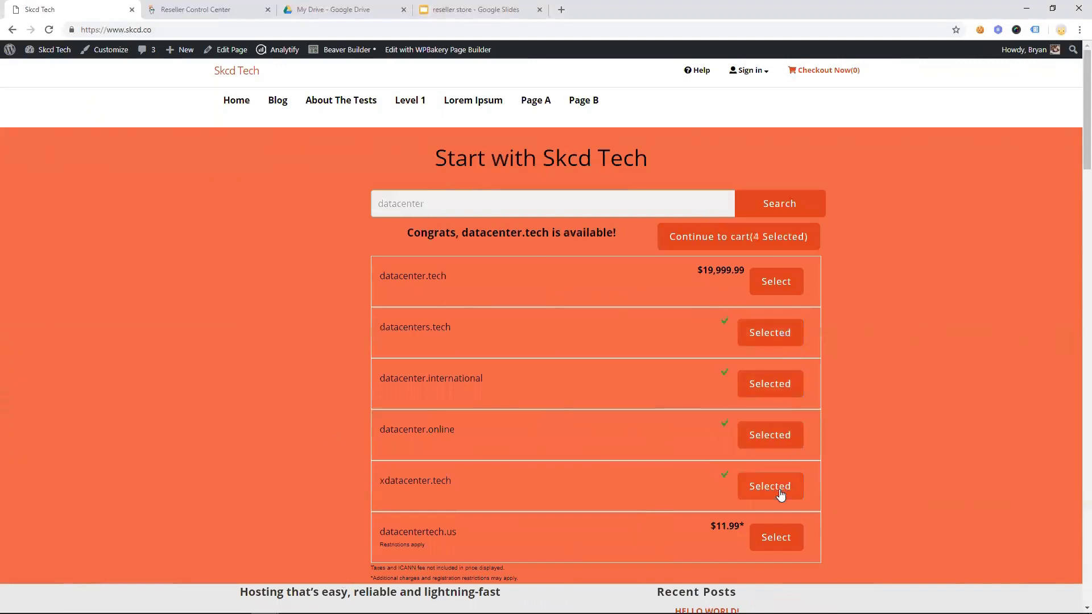
left_click(738, 241)
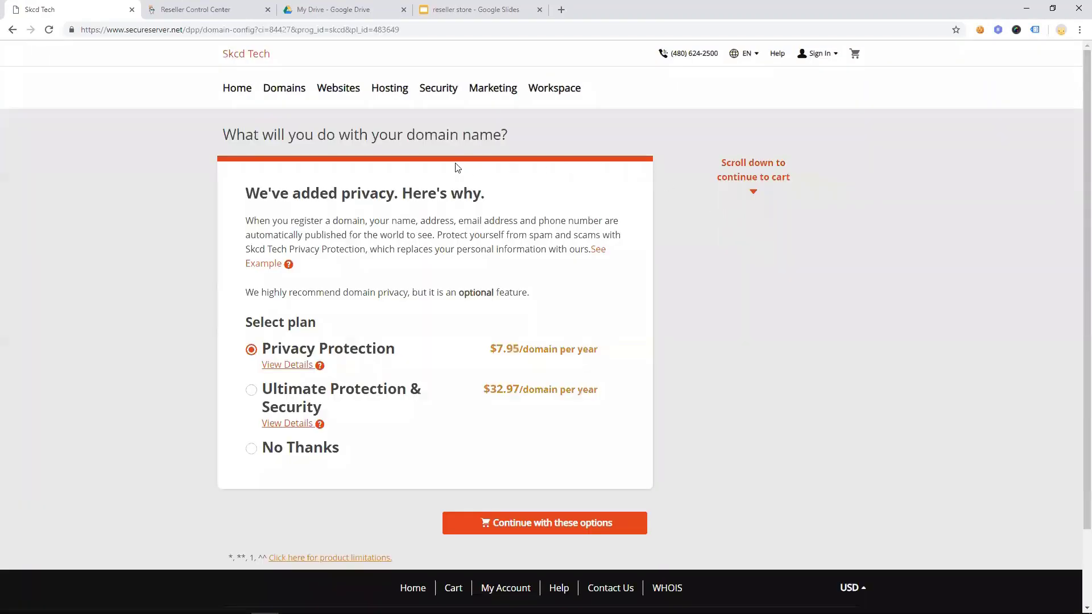
left_click(515, 531)
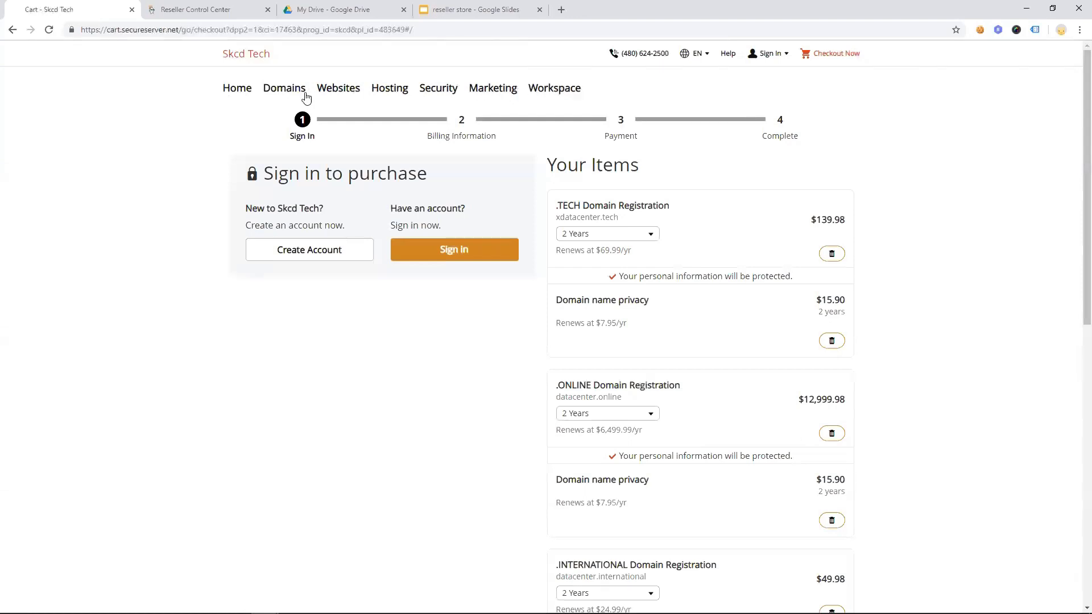
Return to the store's home page, customize the hero domain search widget to display results in a modal, and publish the change
left_click(229, 95)
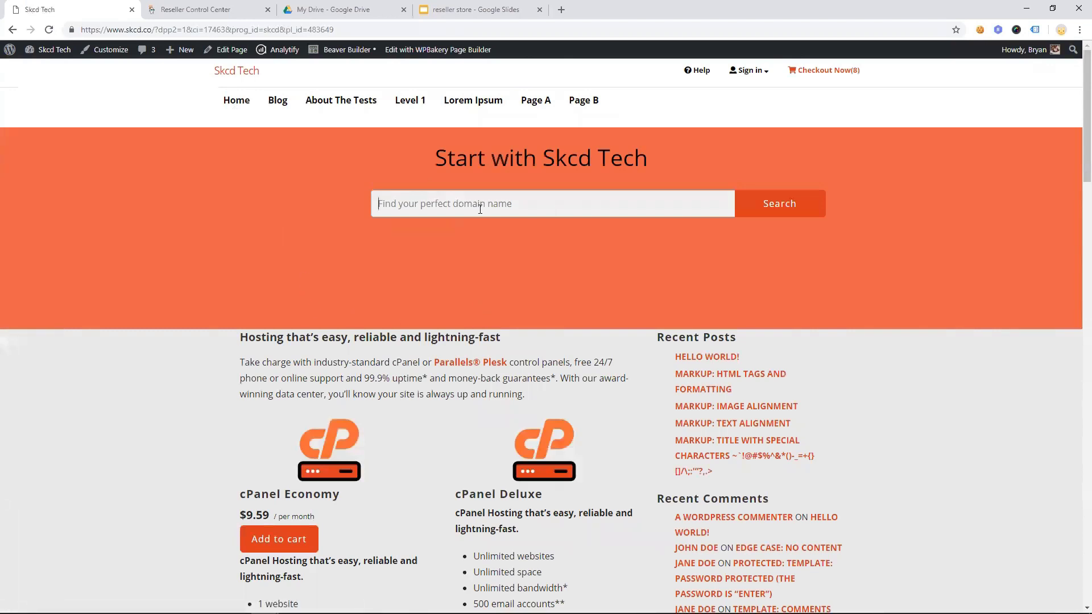
left_click(106, 53)
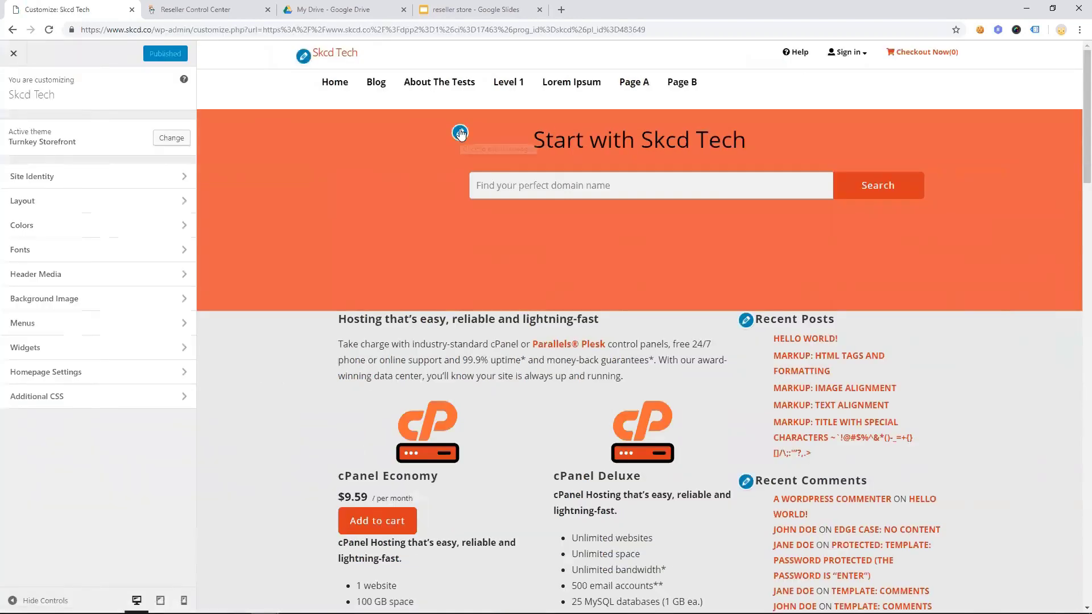
left_click(460, 133)
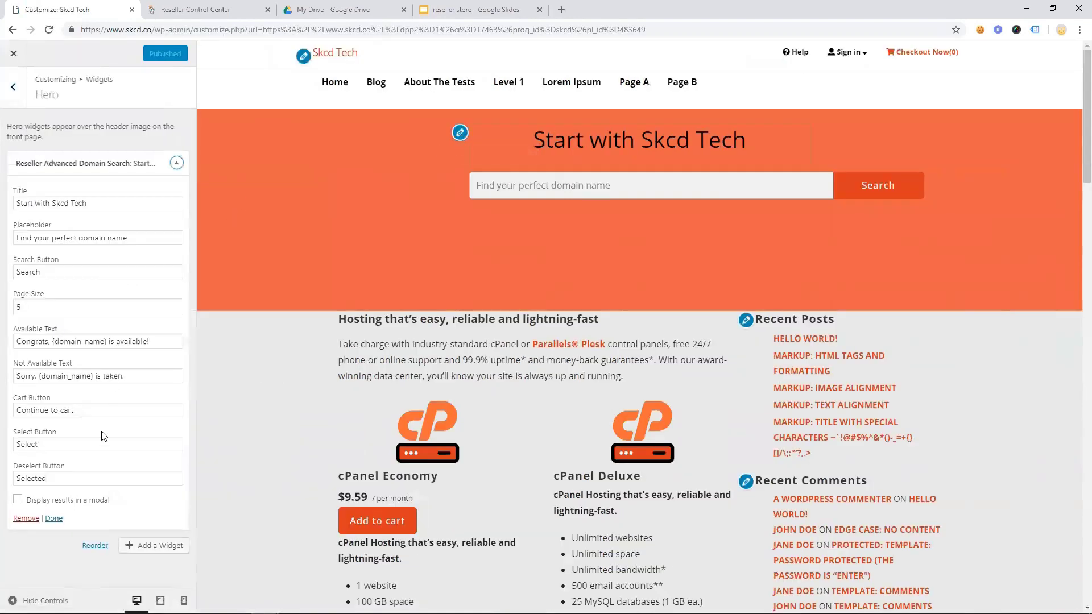
left_click(18, 503)
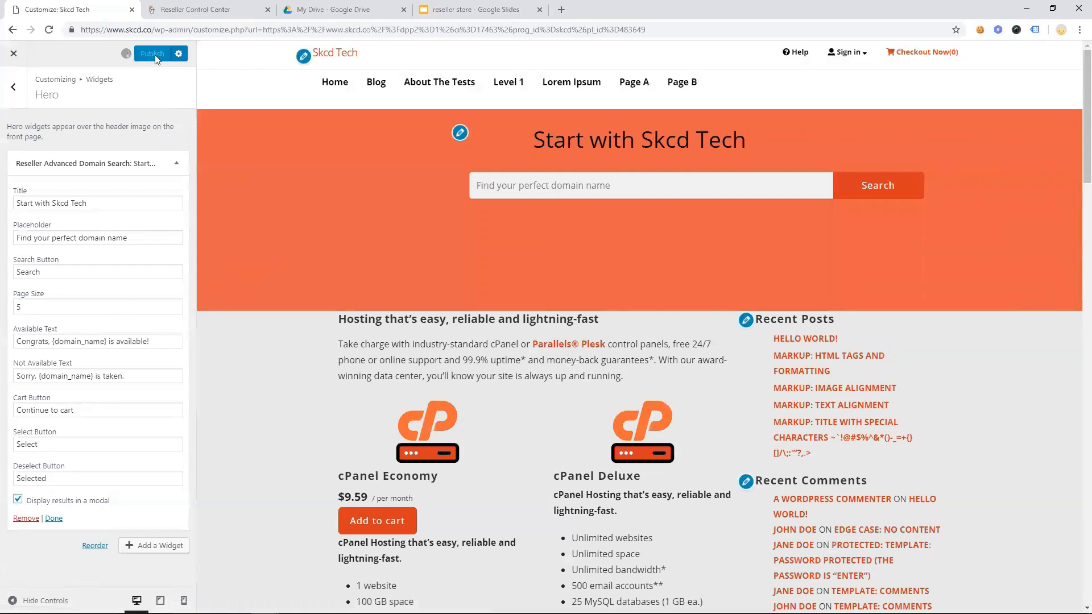
left_click(14, 55)
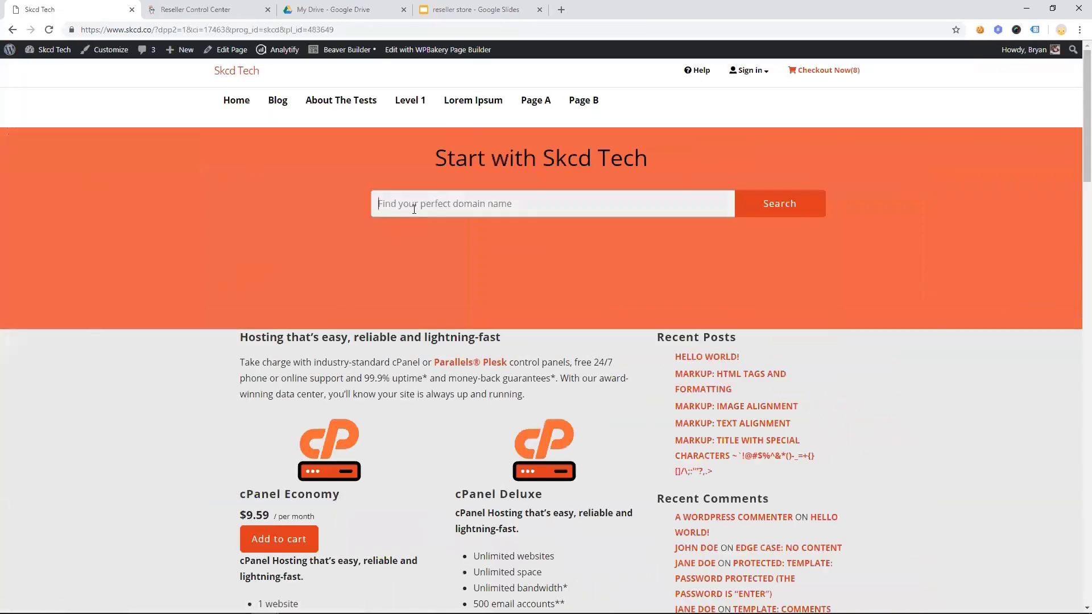
Search for the domain "datacenter" on the home page and continue from the results to the cart with Privacy Protection
type("datacenter")
key("Return")
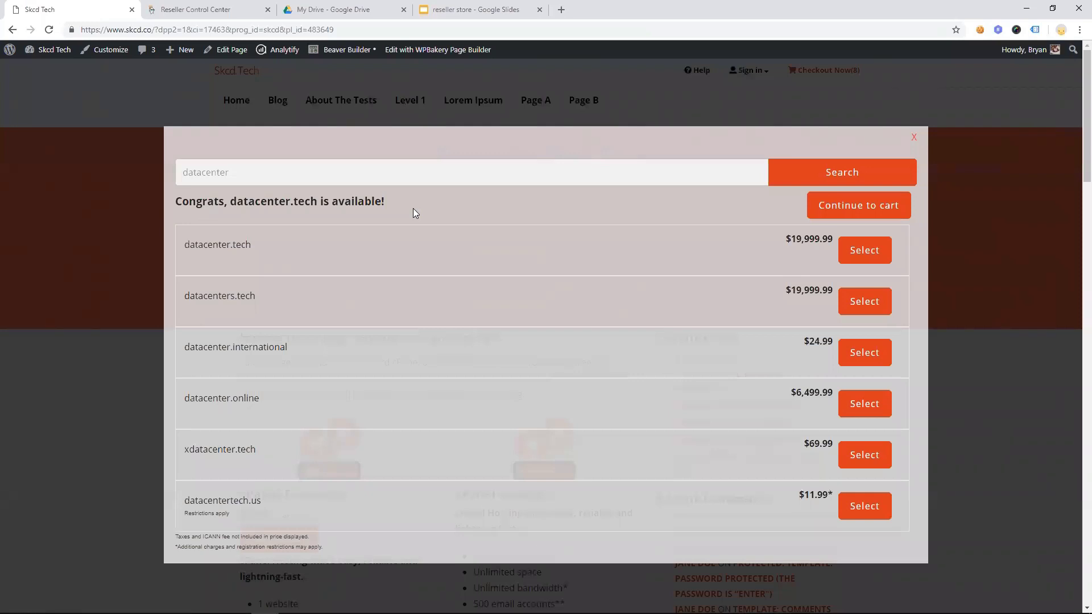
left_click(858, 212)
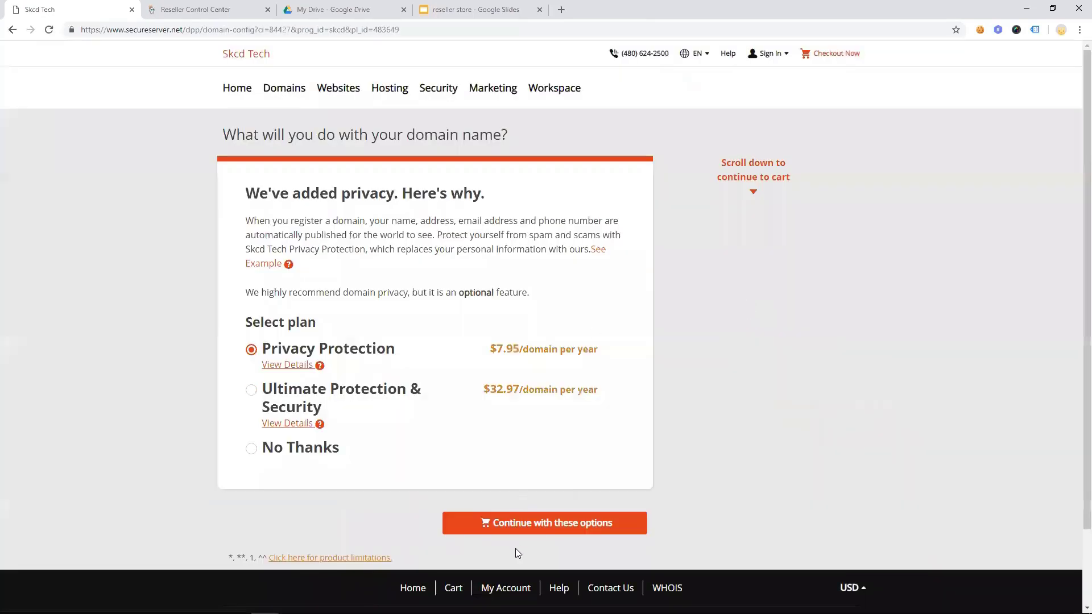
left_click(531, 523)
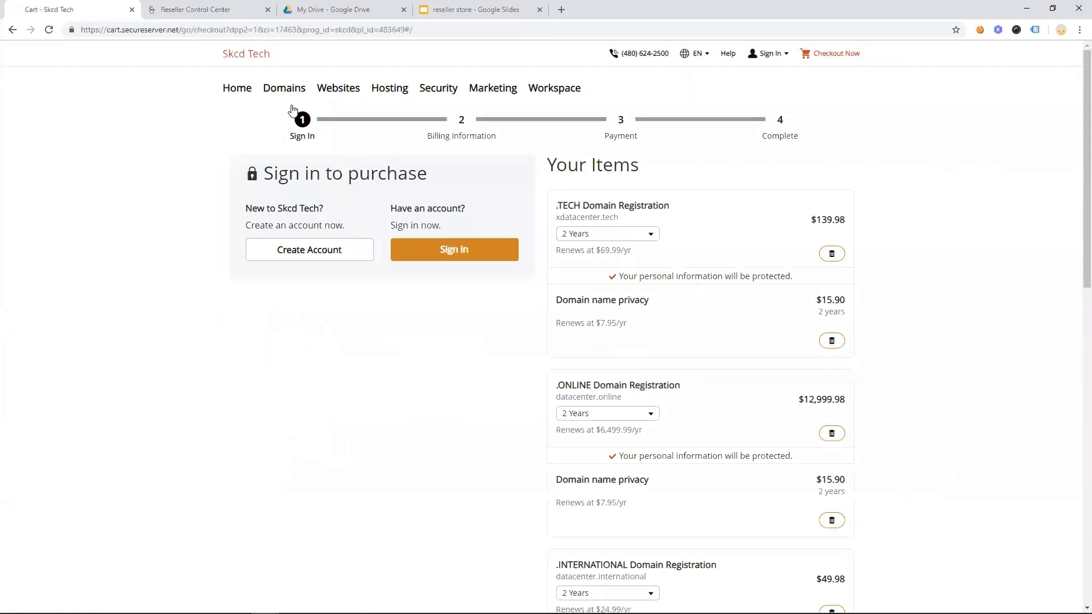
Return to the store's home page, review its cPanel product listings, and open the page for editing
left_click(235, 93)
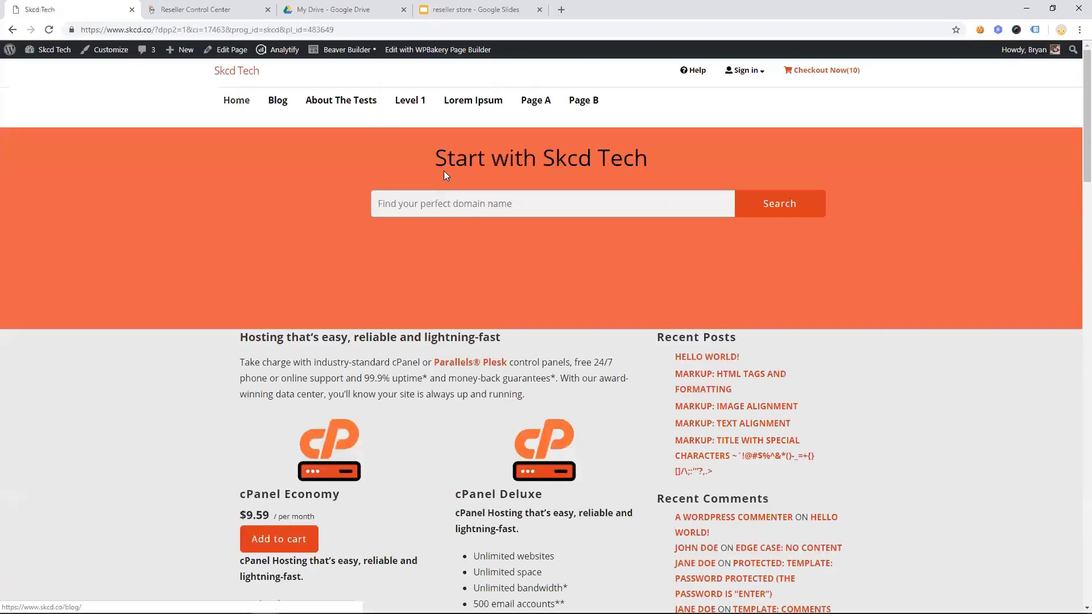
scroll(497, 293, "down", 3)
scroll(497, 295, "down", 1)
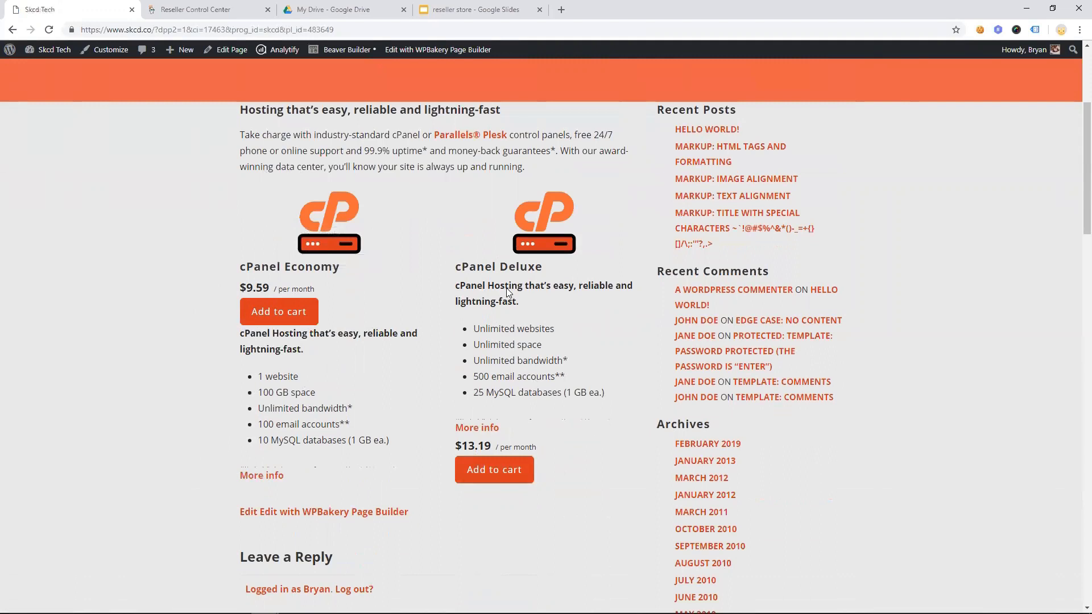
left_click(215, 56)
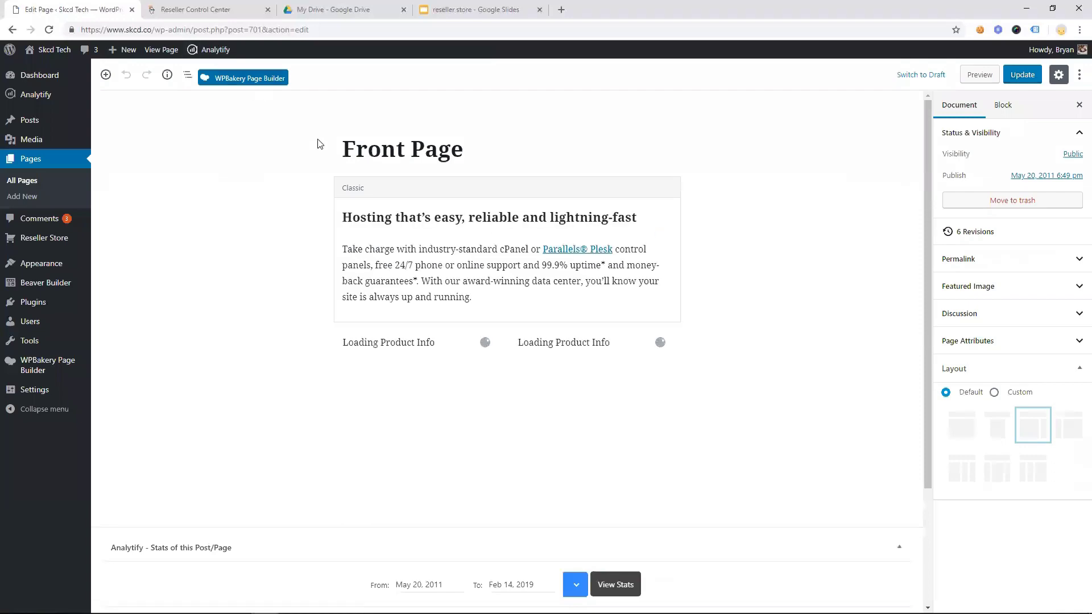
Set the layout type of the cPanel Economy product block to Classic
scroll(467, 287, "down", 3)
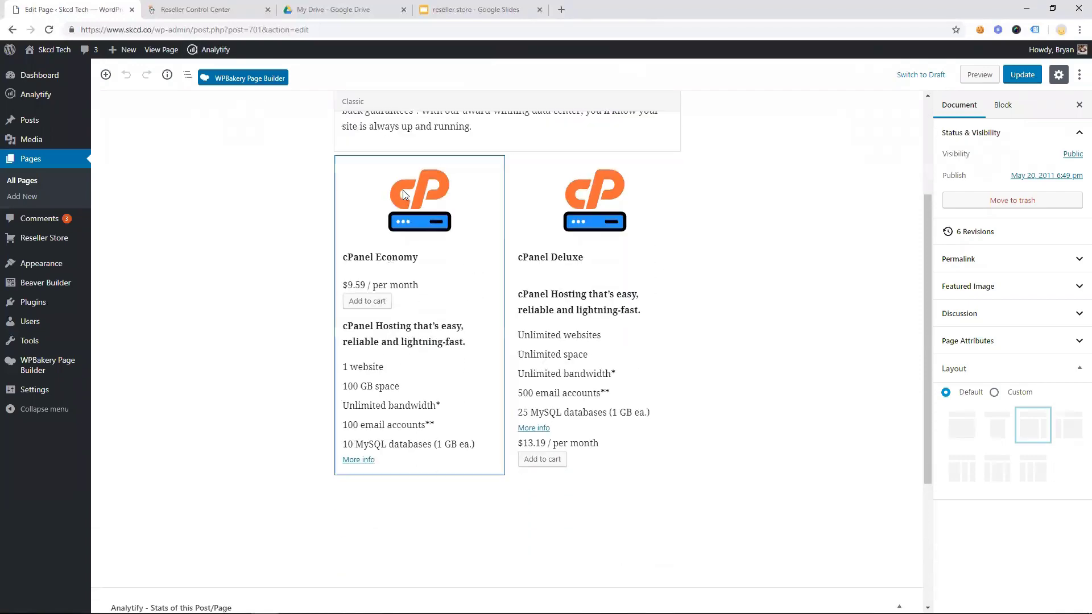
left_click(378, 364)
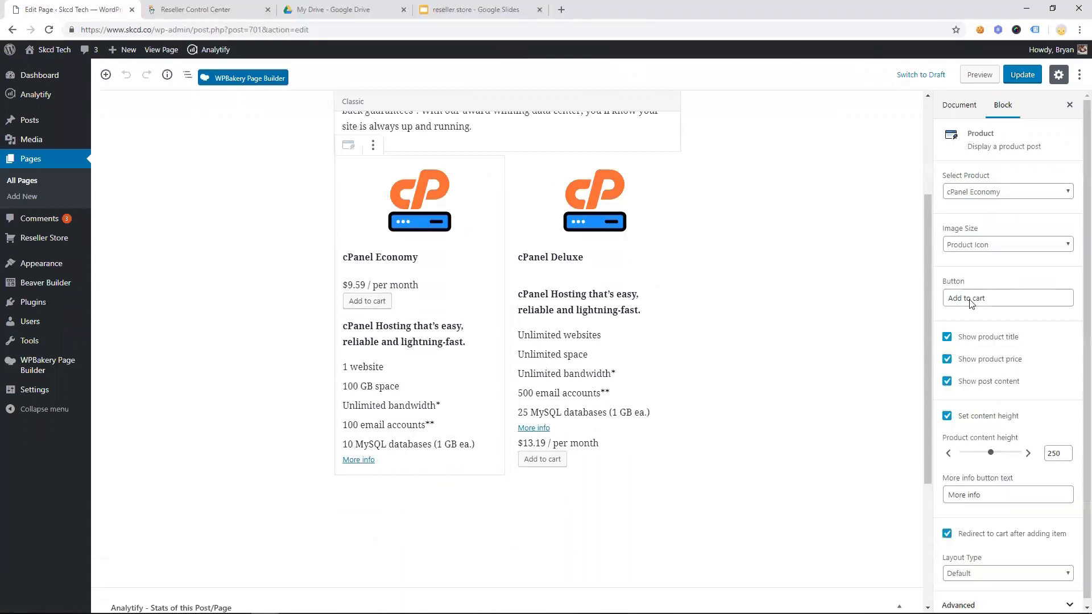
scroll(1033, 431, "down", 1)
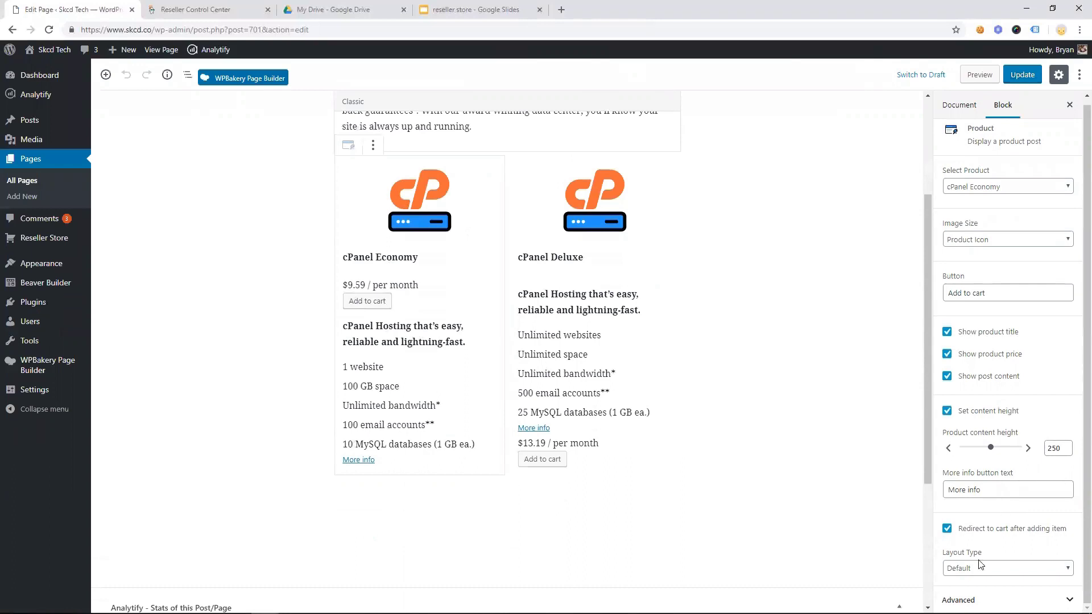
left_click(960, 570)
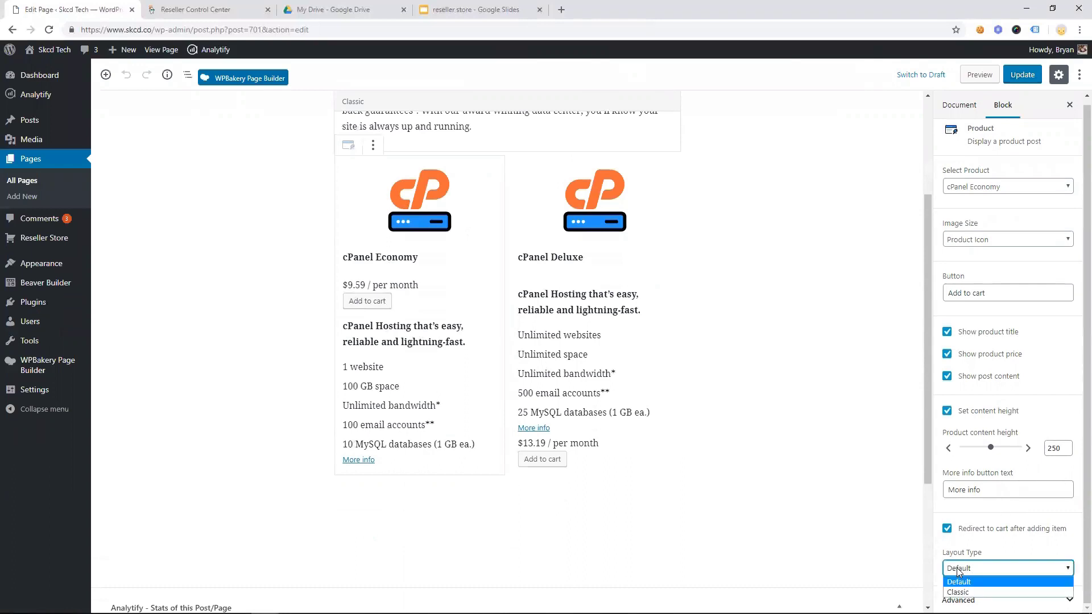
key("Down")
left_click(962, 593)
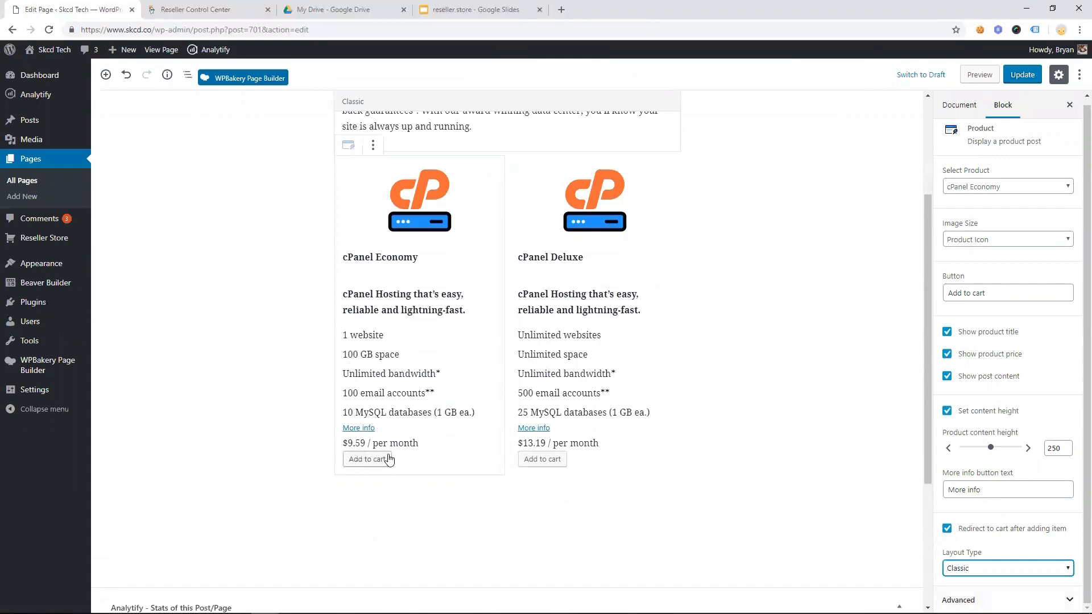
Set the cPanel Economy product block's layout type to Default and update the page
left_click(980, 569)
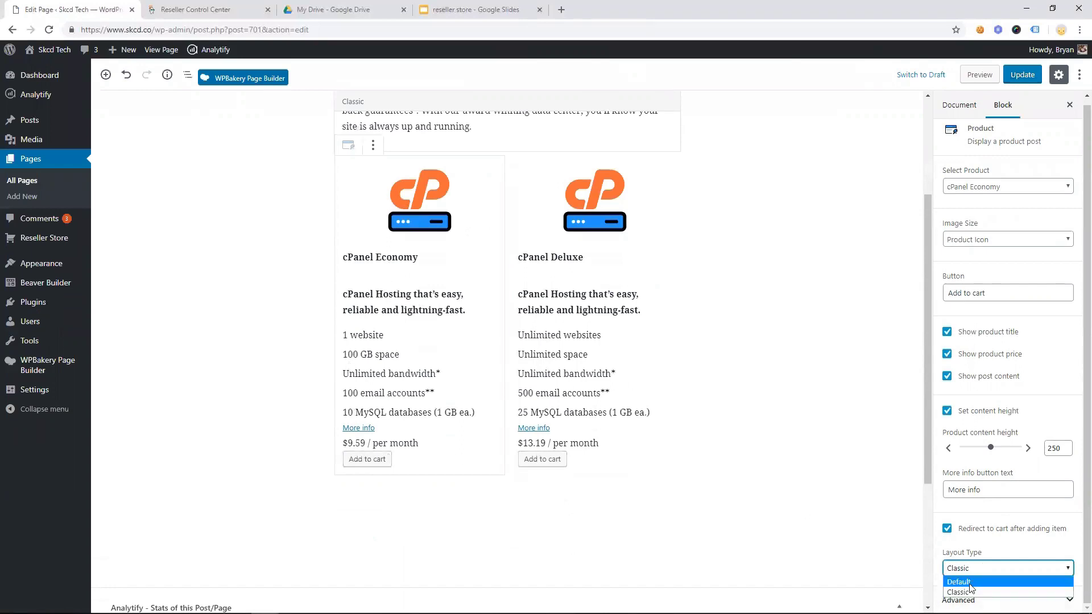
left_click(971, 582)
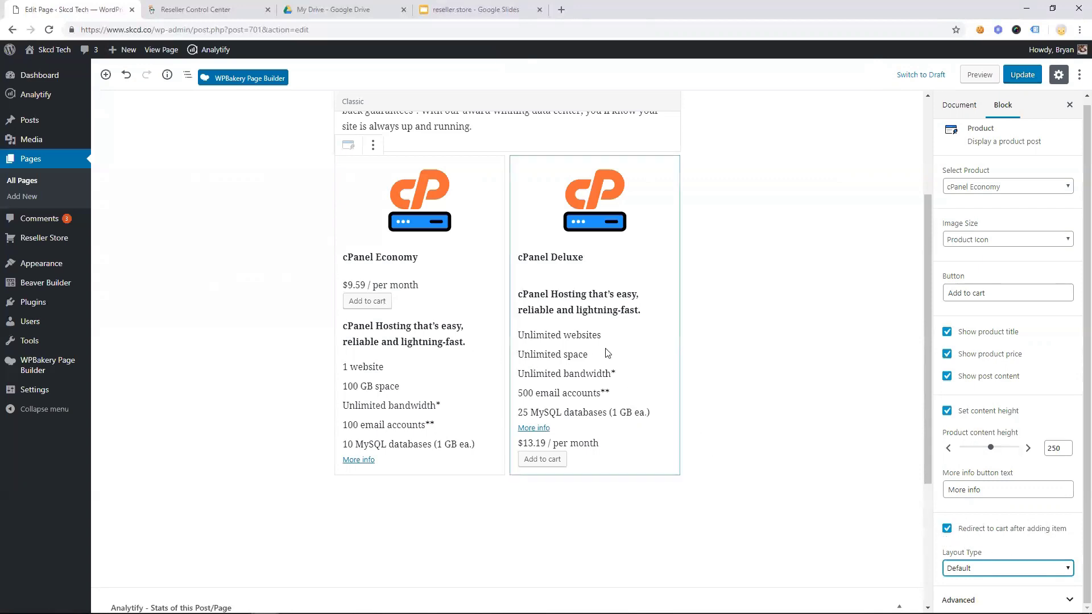
left_click(1021, 75)
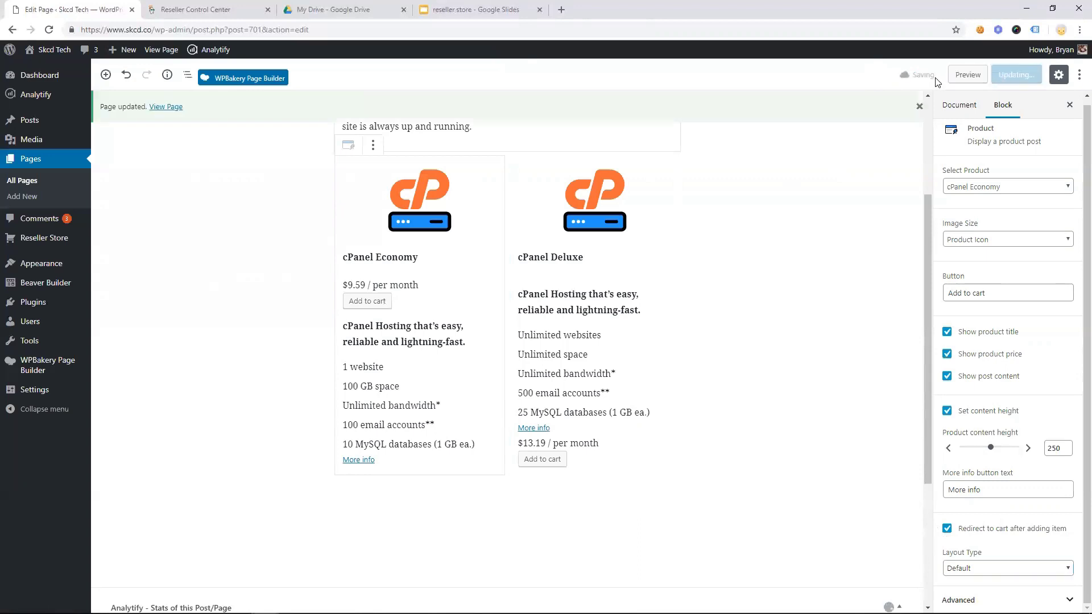
Preview the updated front page and add the cPanel Economy plan to the cart from it
left_click(967, 75)
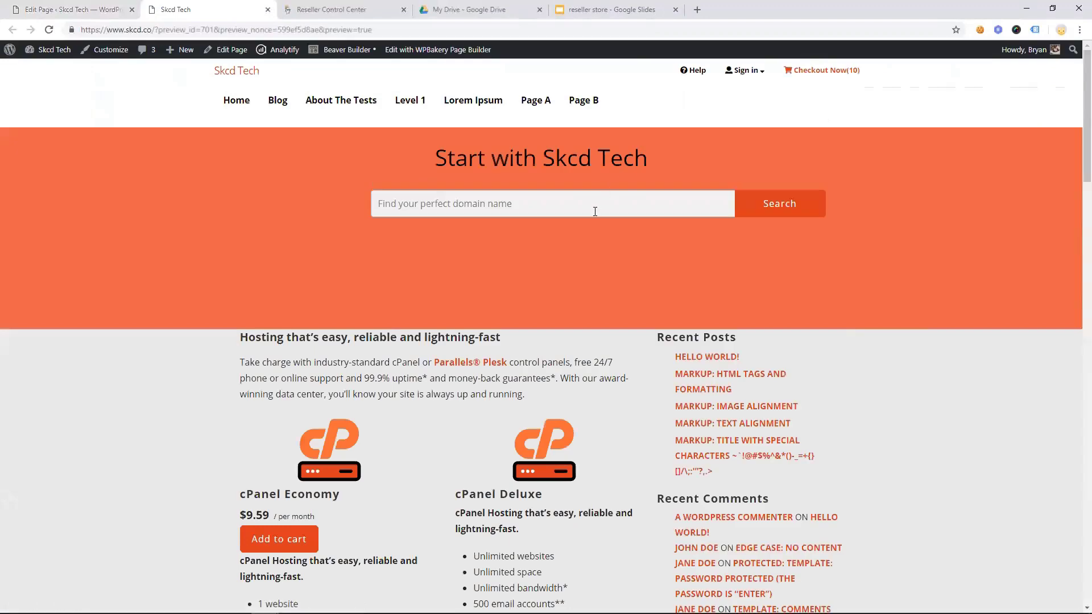
scroll(595, 212, "down", 5)
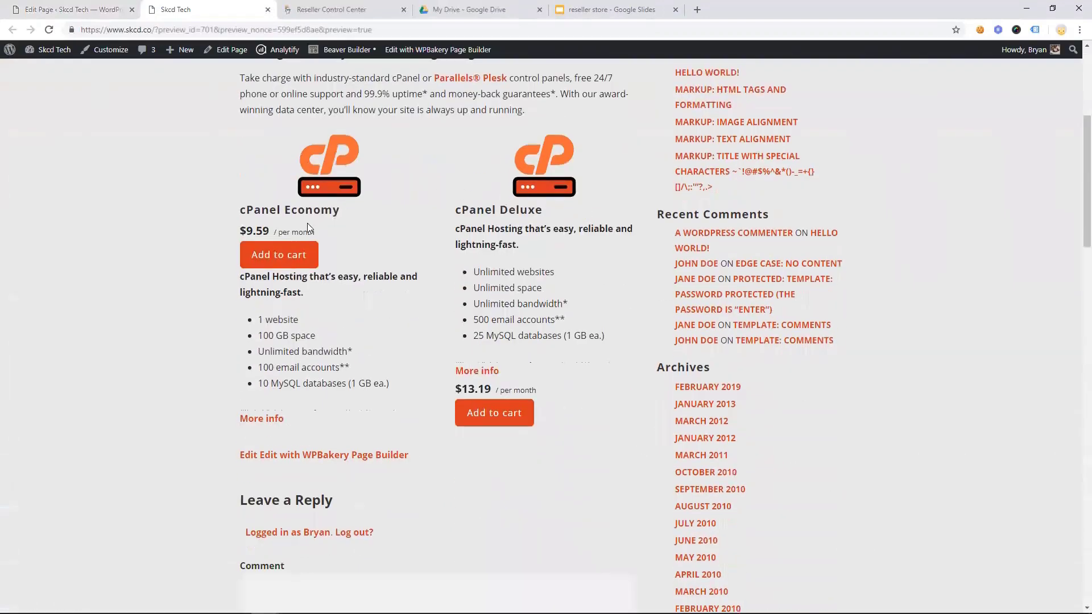
left_click(274, 257)
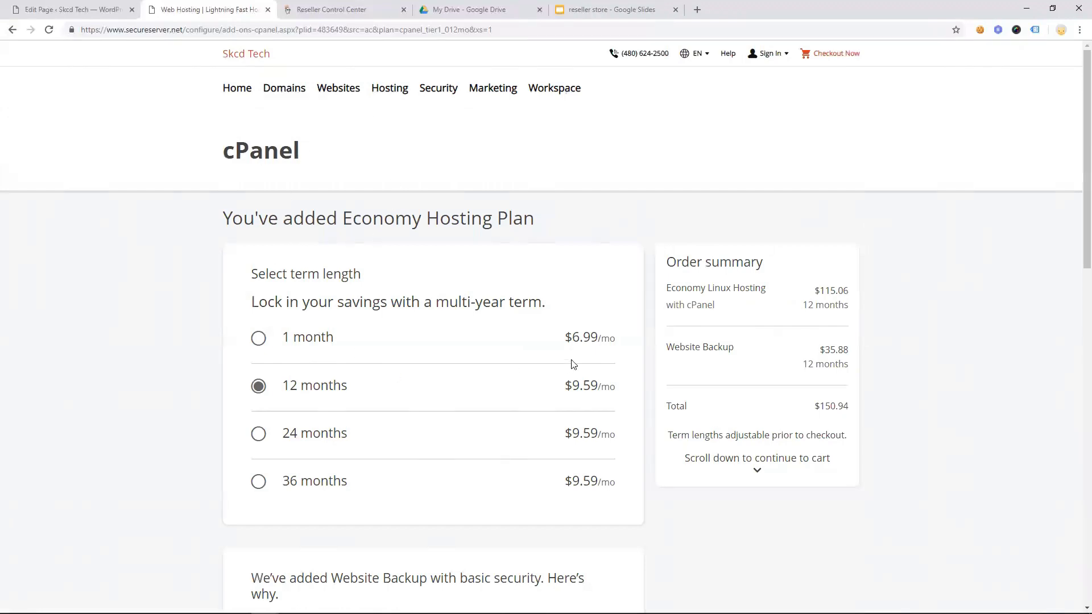
Add an SSL Certificate to the Economy hosting order, keeping the 12-month term and Website Backup, and continue to the cart
scroll(481, 417, "down", 7)
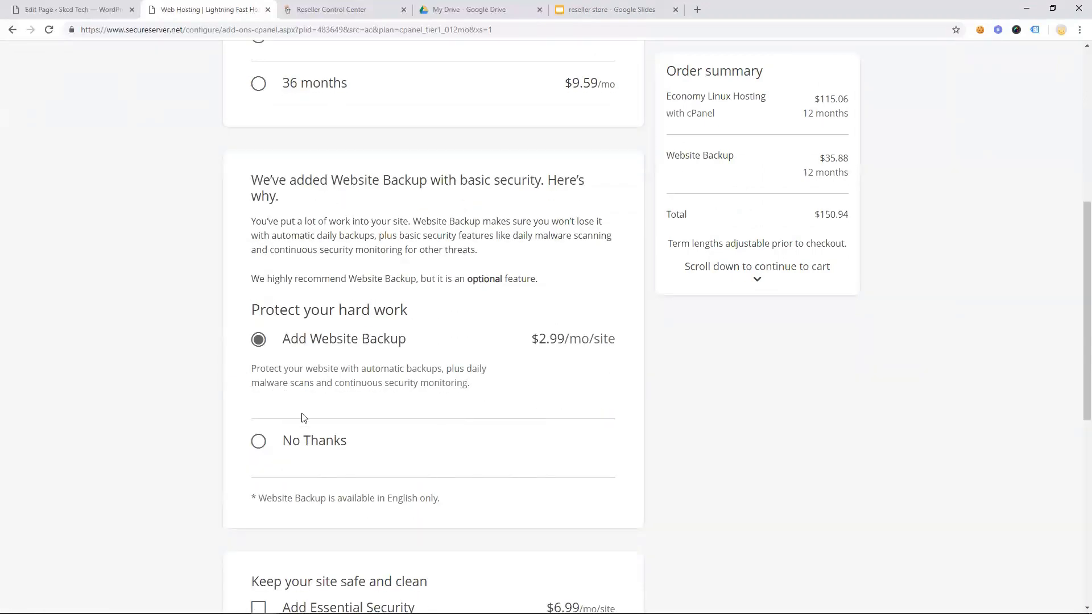
scroll(305, 410, "down", 8)
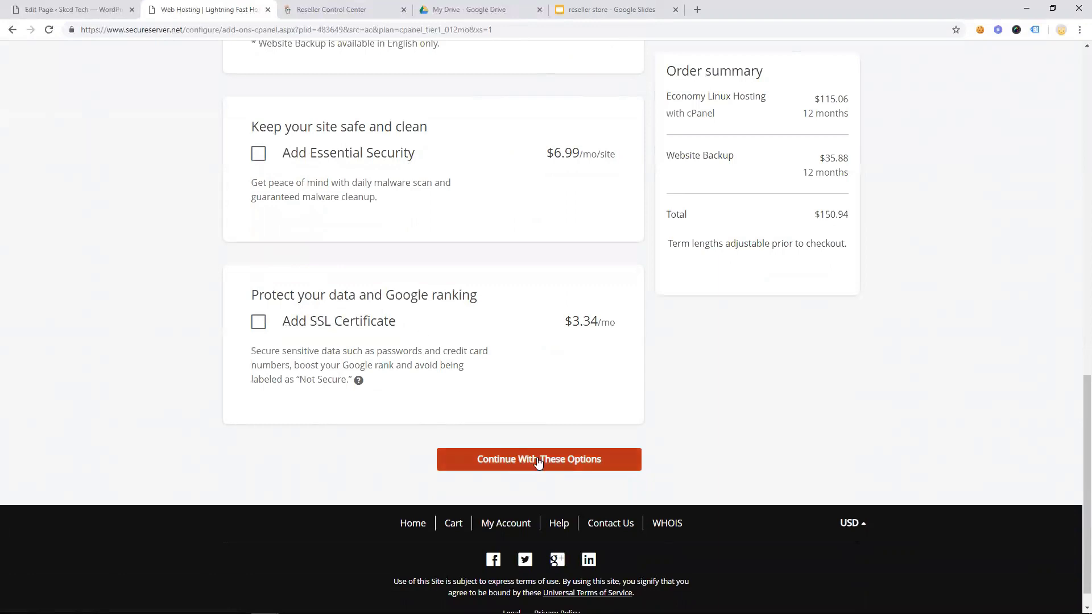
left_click(257, 322)
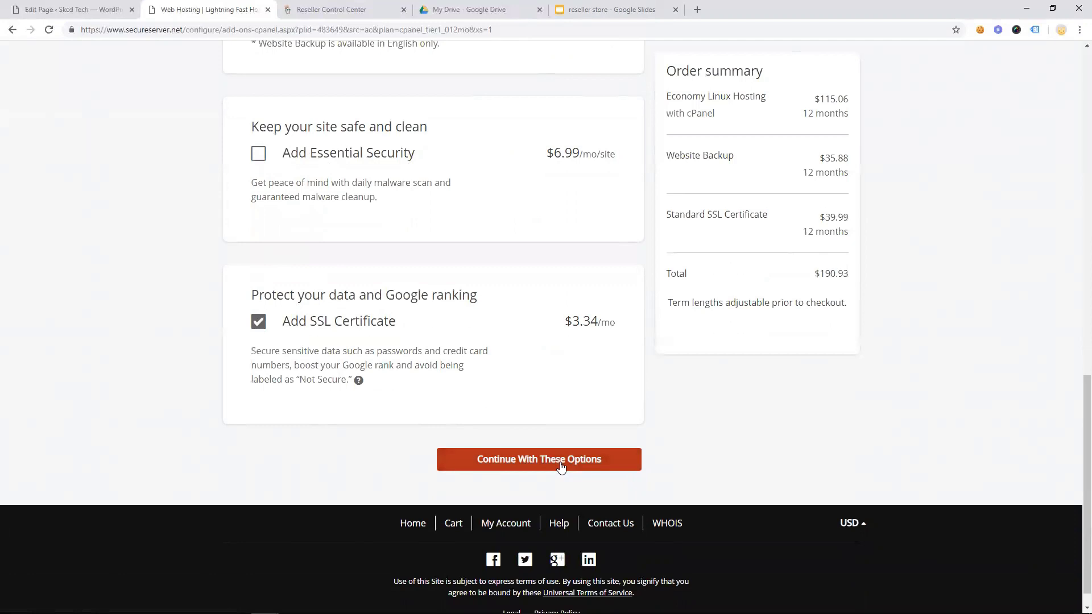
left_click(561, 467)
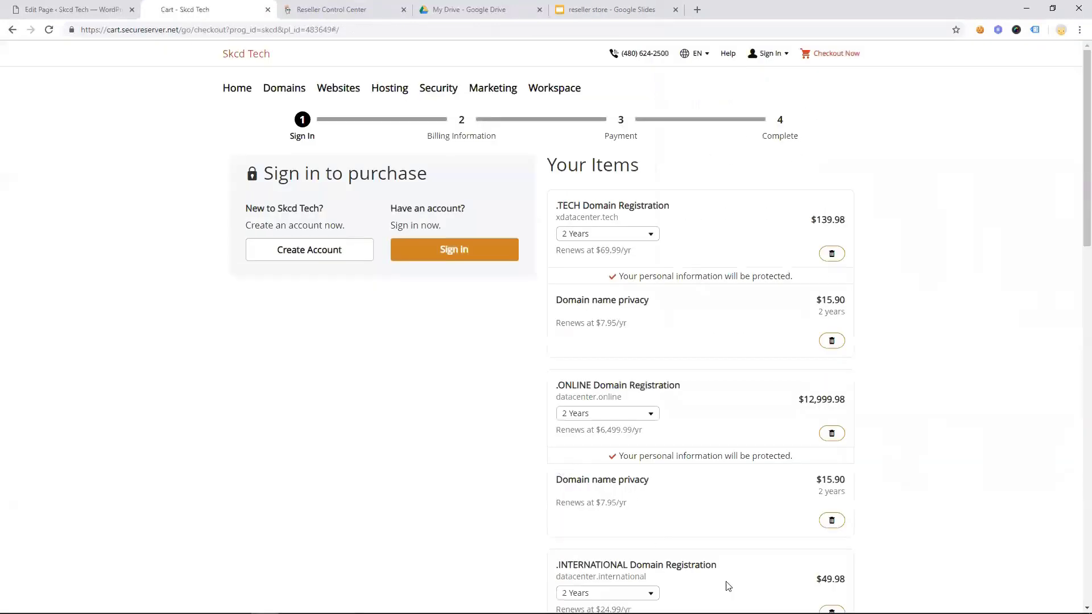
Return to the storefront's WordPress admin and look over the reseller product list and the installed plugins
left_click(238, 89)
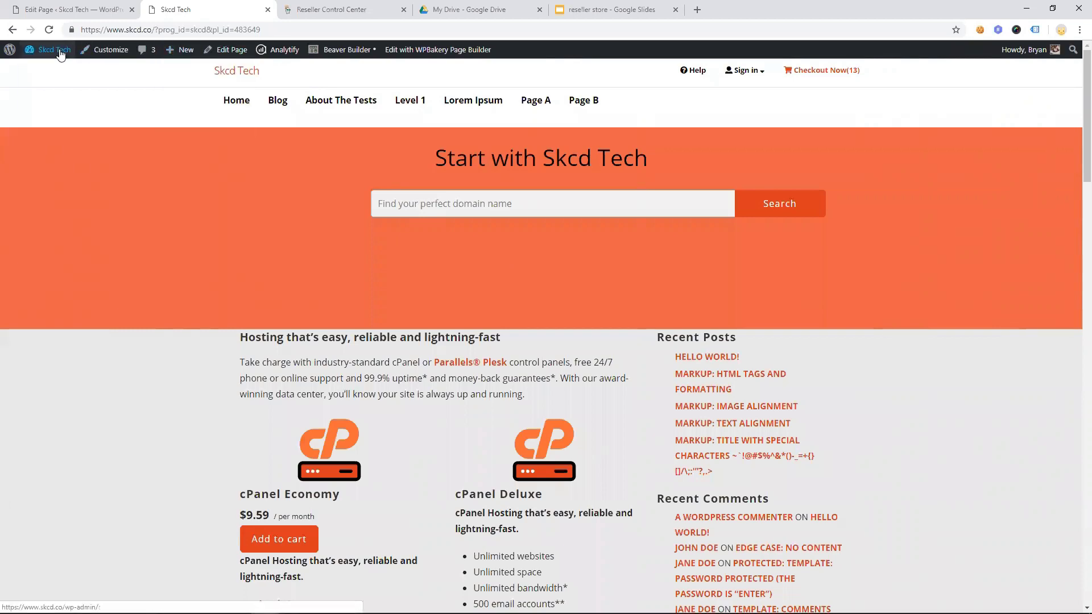
mouse_move(61, 55)
left_click(49, 74)
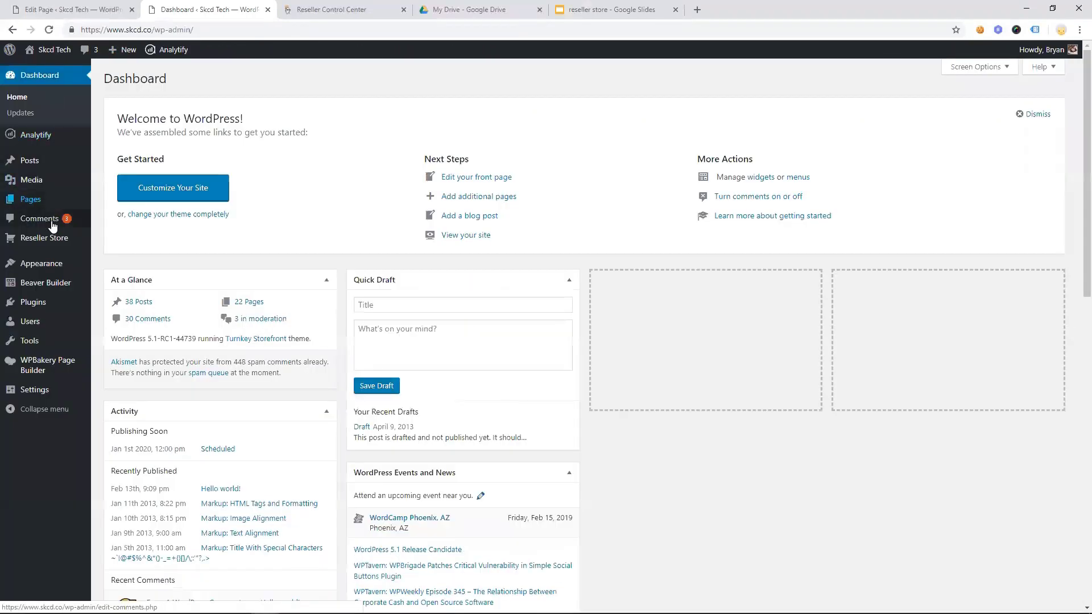
left_click(51, 241)
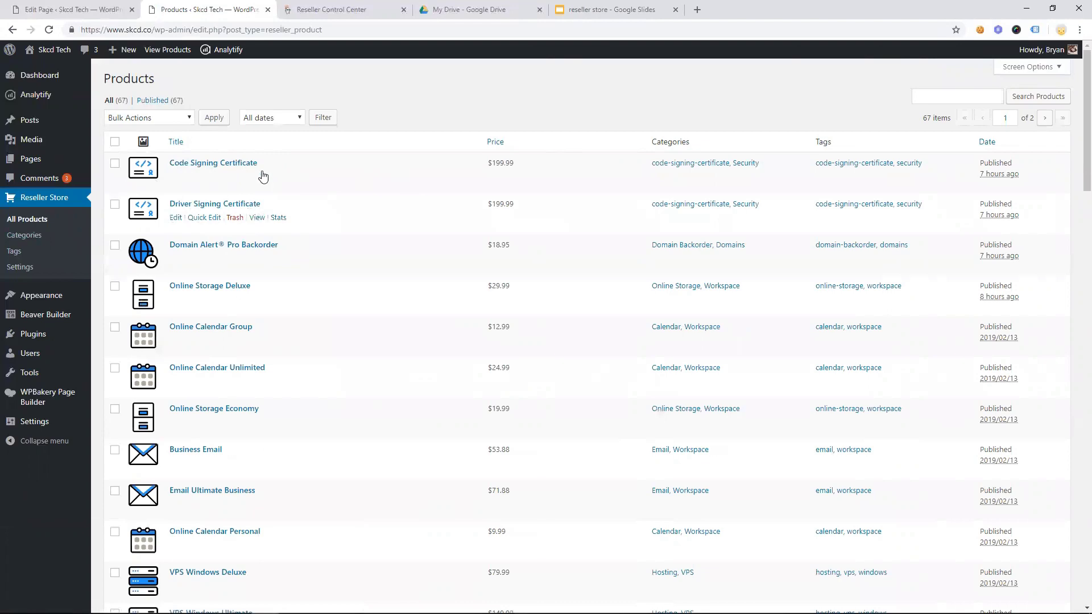
left_click(30, 336)
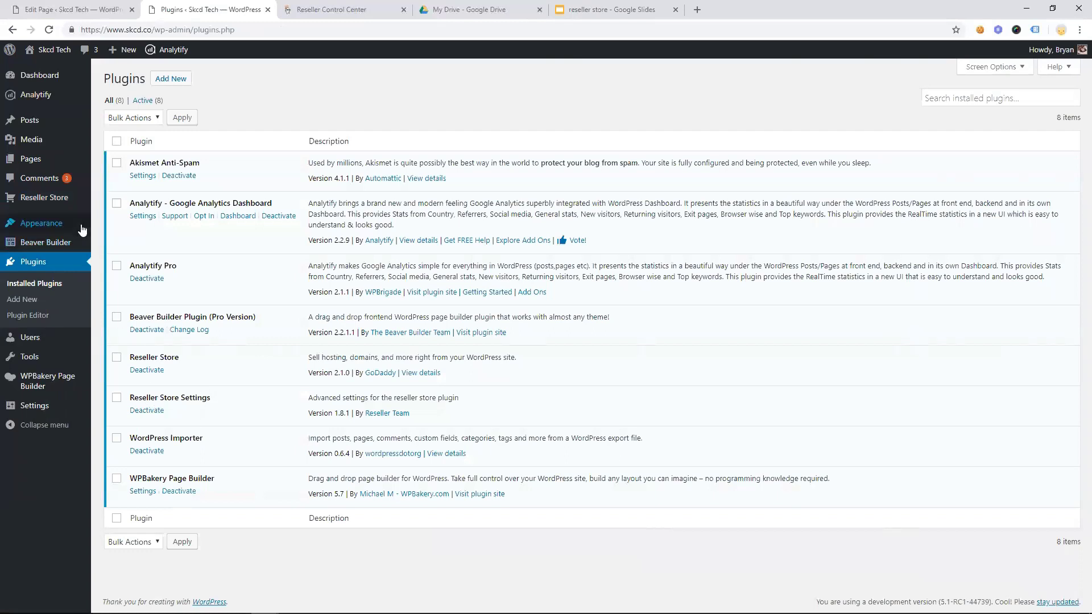
Run the check for new products in the Reseller Store data settings to import them
mouse_move(51, 202)
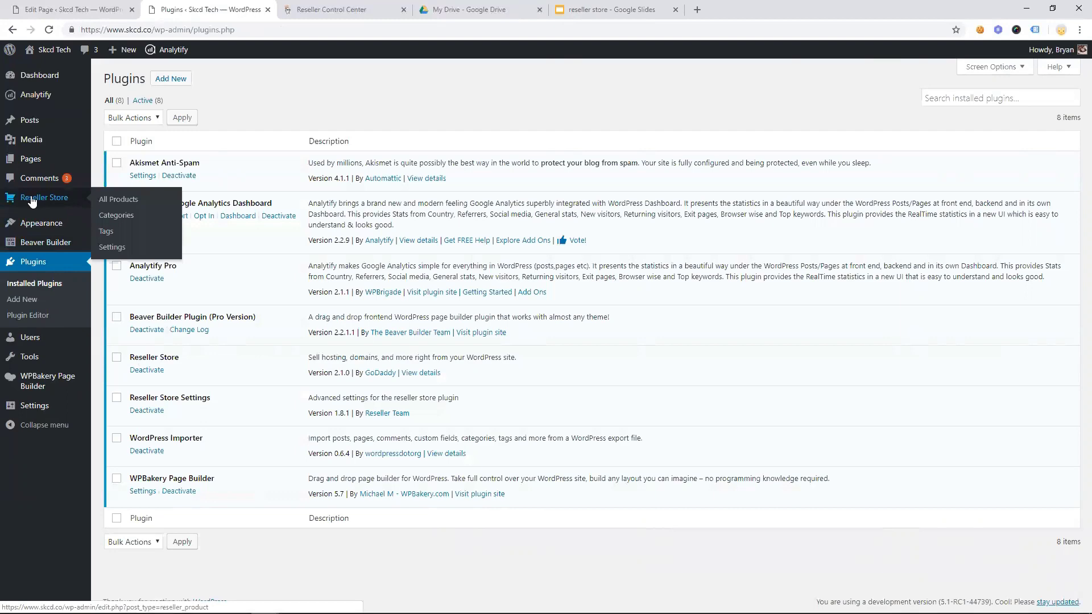
left_click(115, 248)
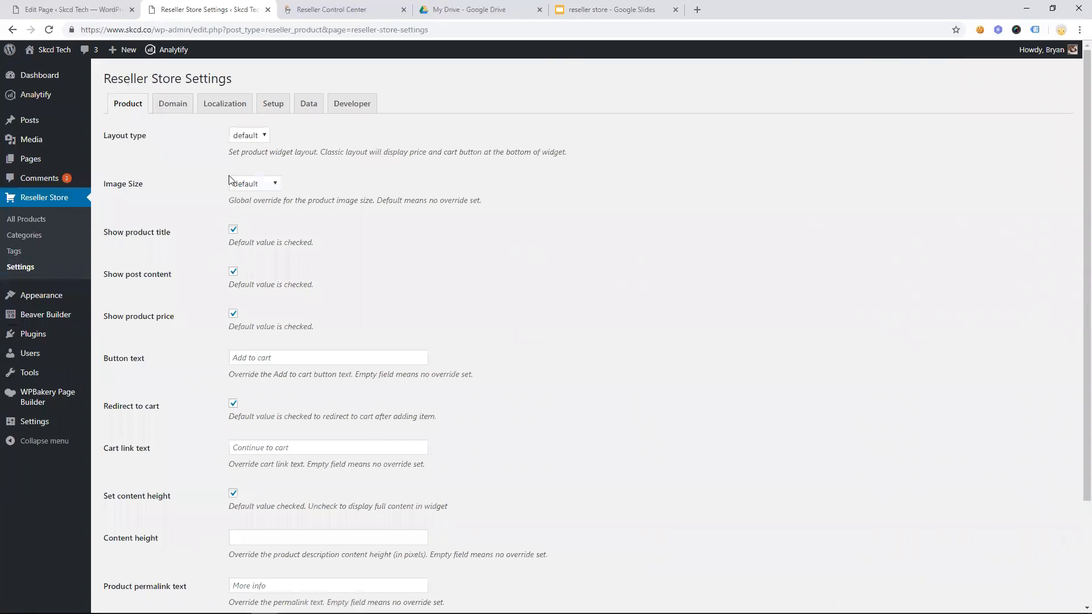
left_click(308, 108)
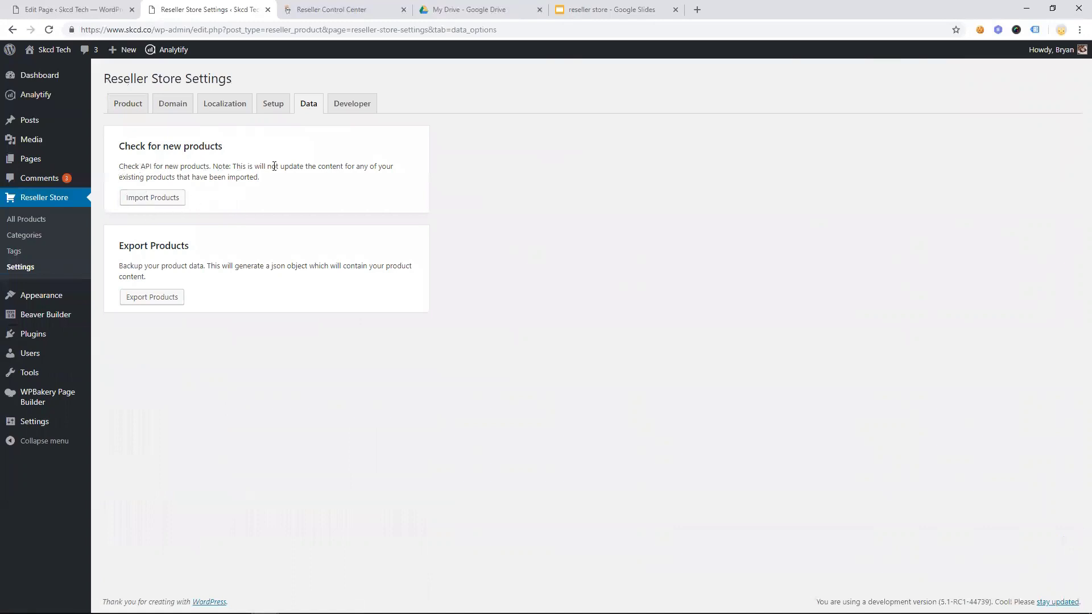
left_click(146, 204)
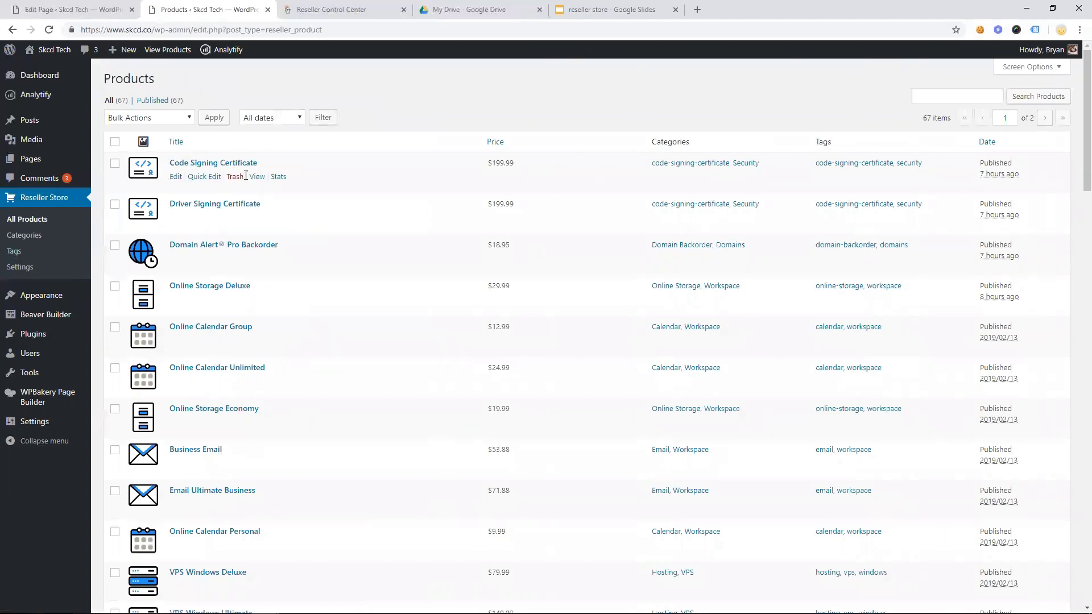
Move the Code Signing Certificate product to the trash, delete it permanently and return to the full product list
left_click(234, 178)
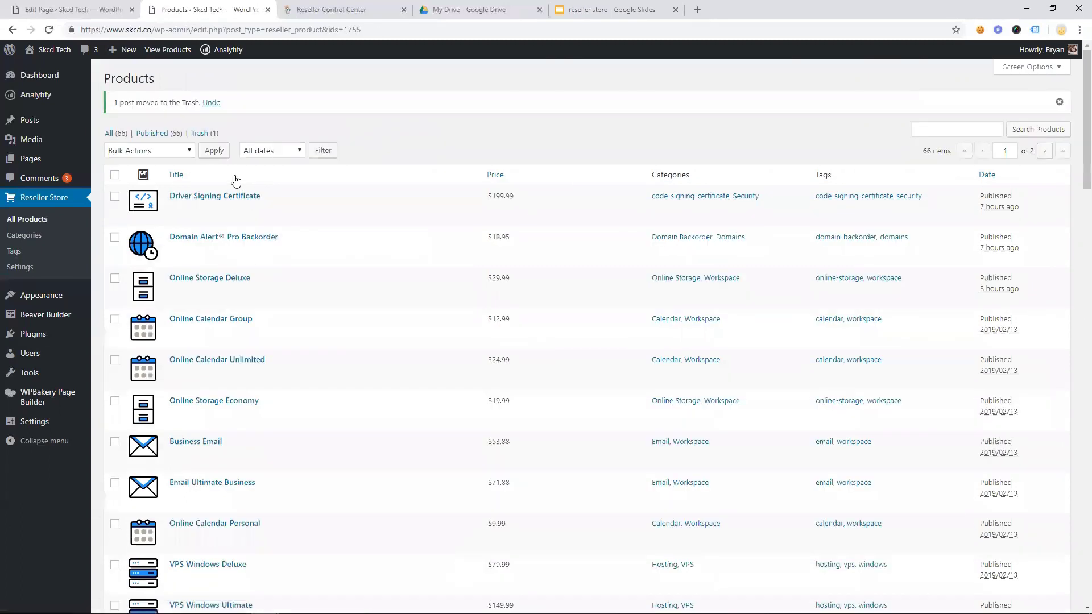
left_click(200, 134)
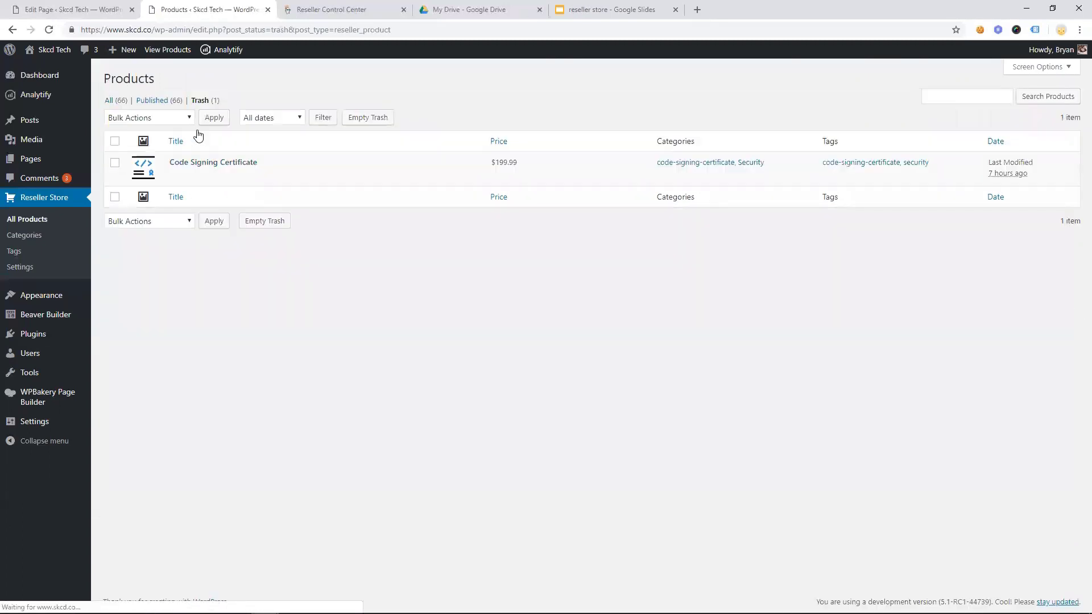
left_click(221, 177)
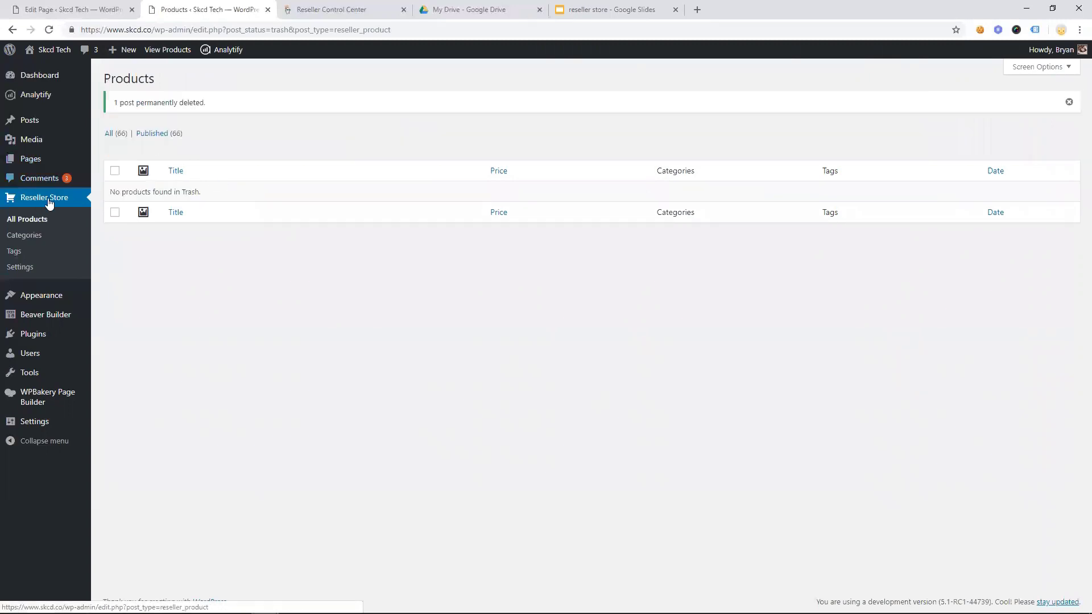
left_click(108, 133)
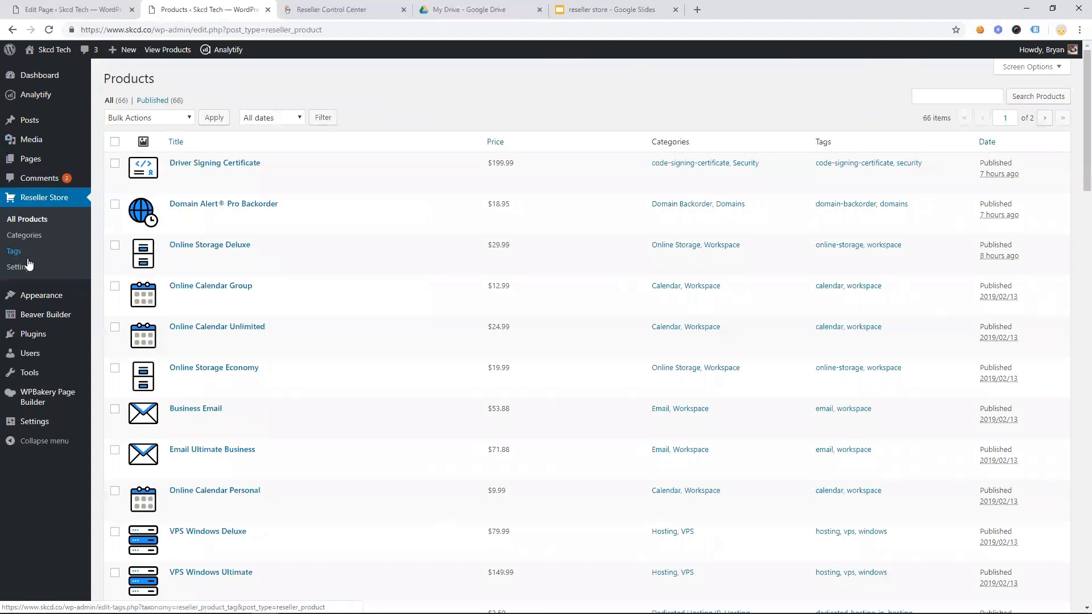
Import the missing Code Signing Certificate product again through the Reseller Store data settings
left_click(26, 267)
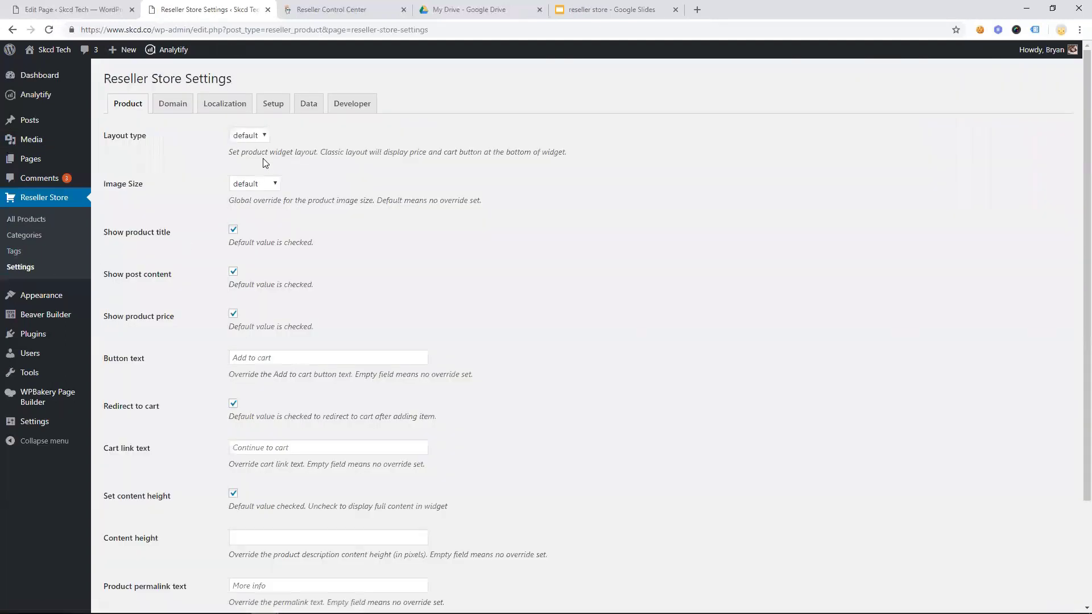
left_click(306, 108)
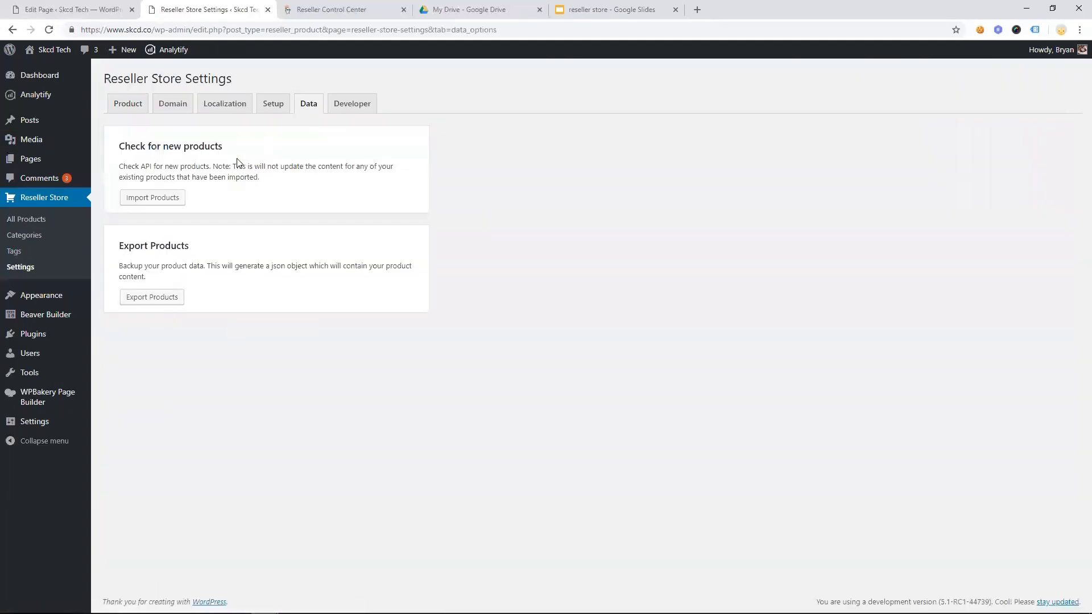
left_click(151, 199)
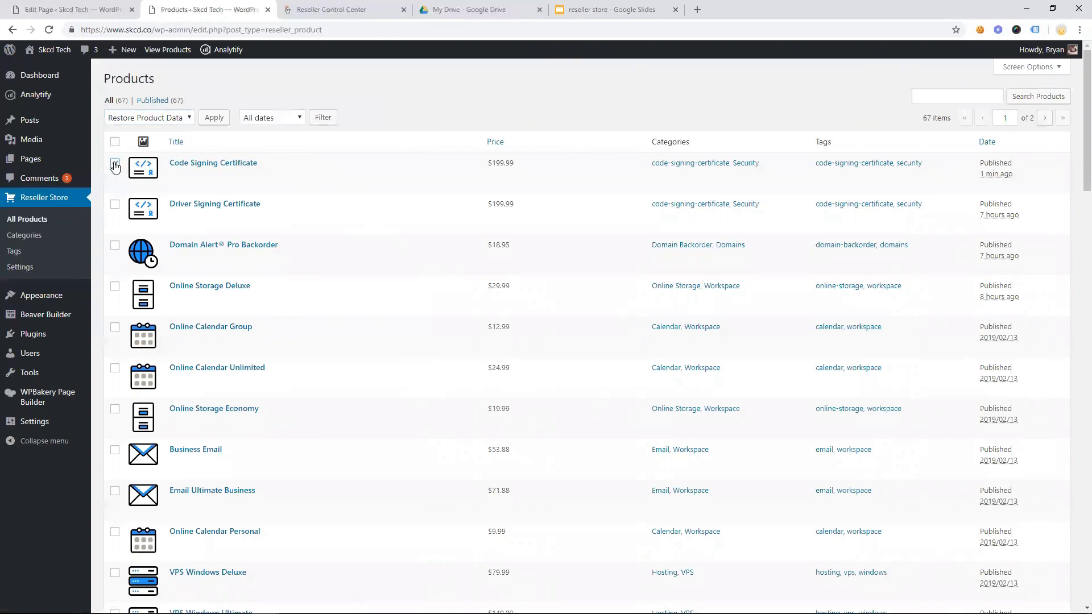
Restore the product data of the Code Signing Certificate with the Restore Product Data bulk action
left_click(136, 119)
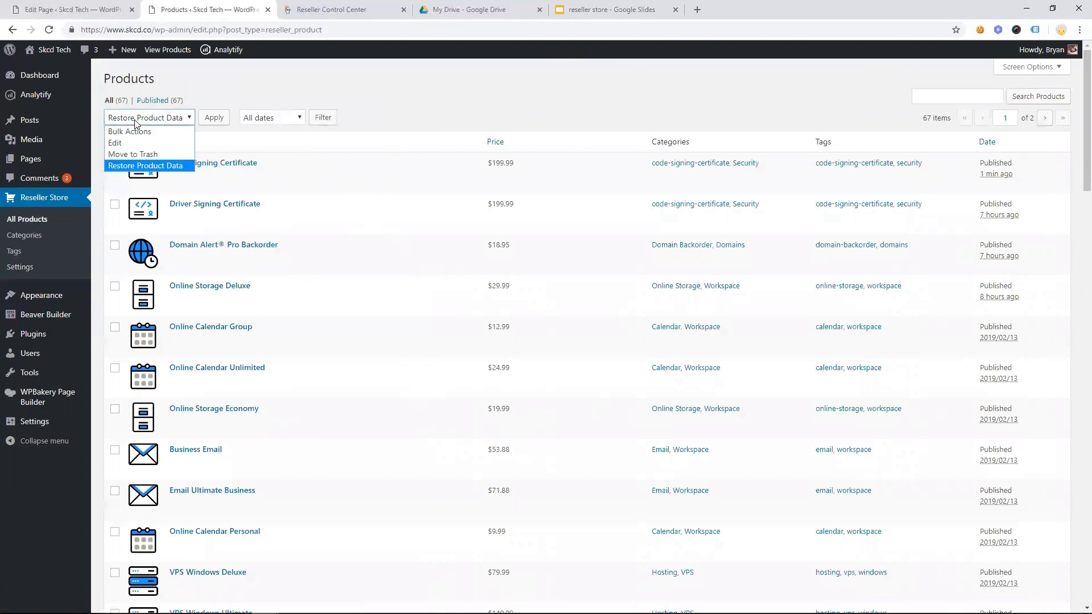
left_click(137, 165)
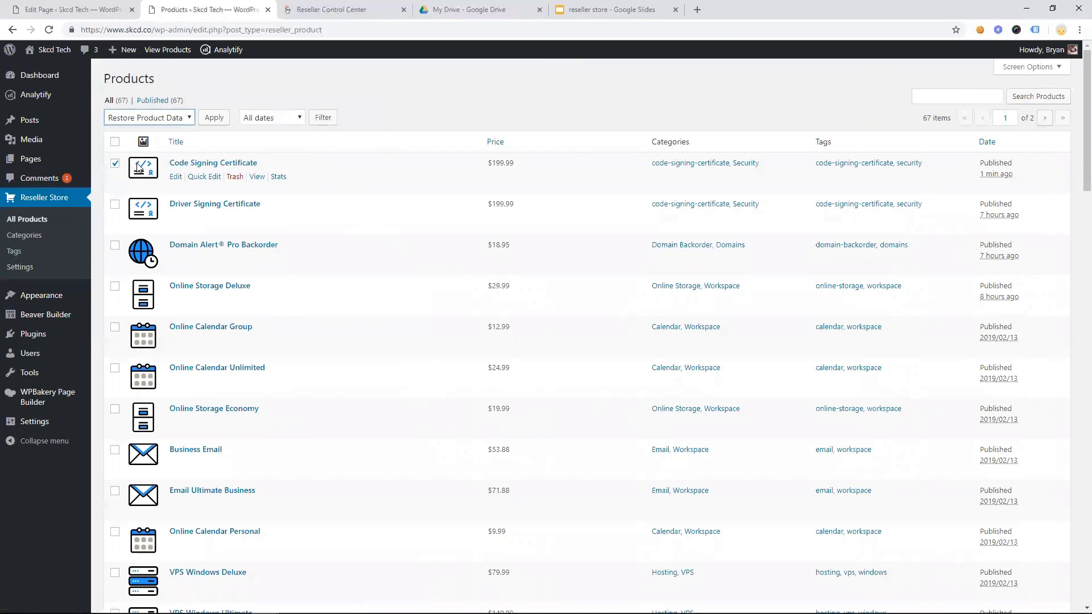
left_click(218, 120)
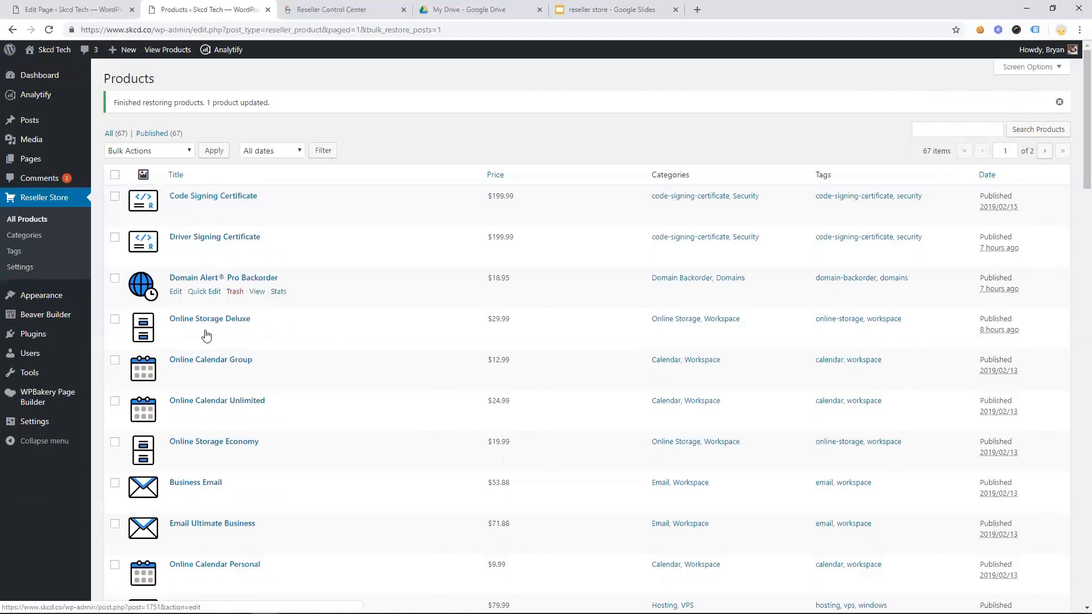
Restore the product data of all products on the first list page and review the refreshed list
left_click(114, 176)
left_click(166, 150)
left_click(136, 198)
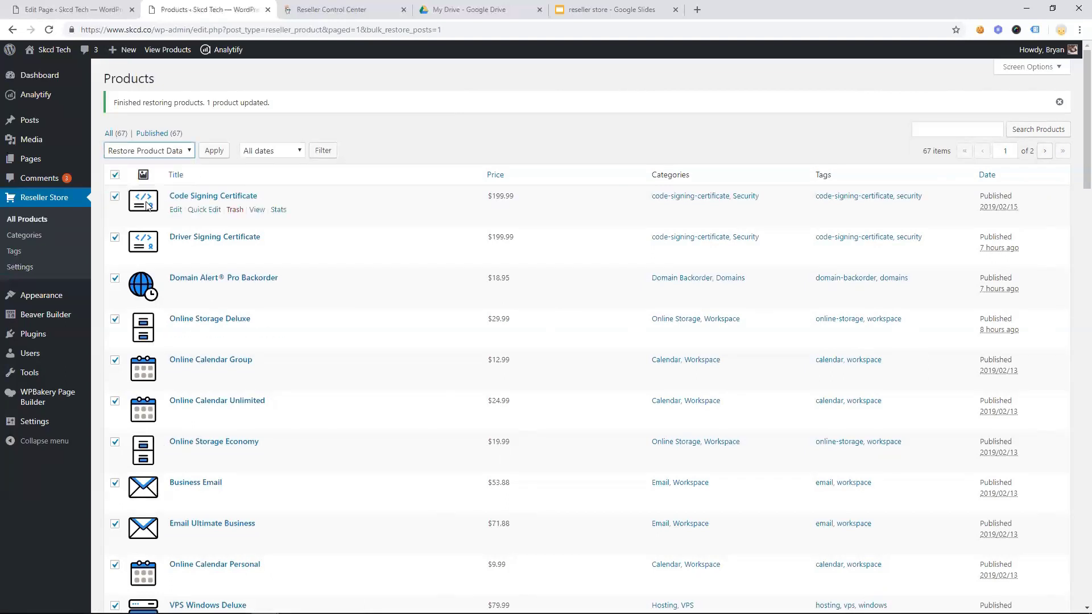
left_click(210, 151)
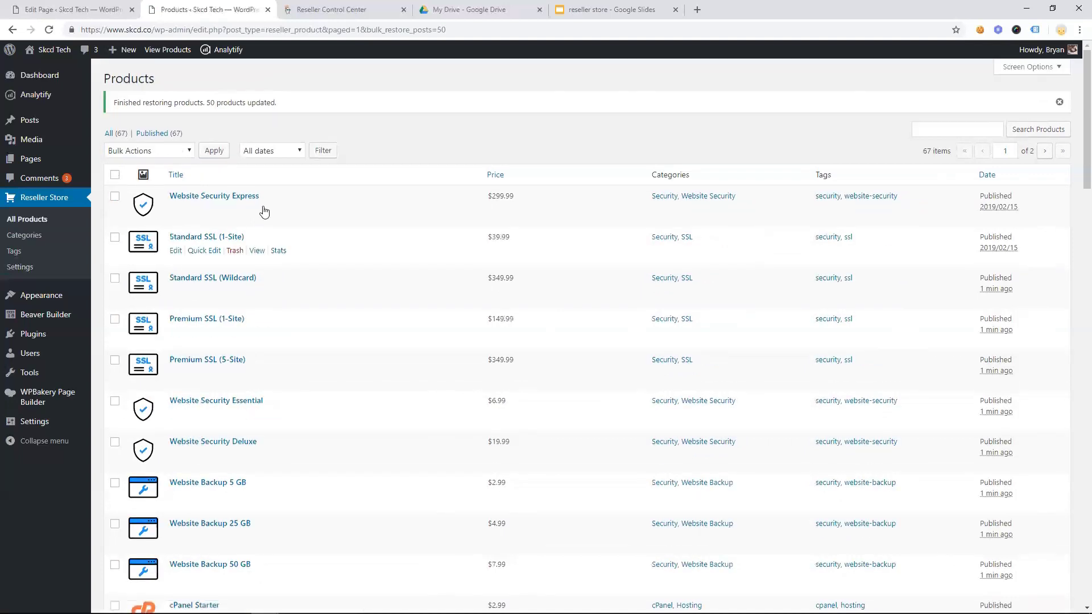
left_click_drag(113, 103, 305, 108)
left_click(305, 108)
scroll(313, 170, "down", 3)
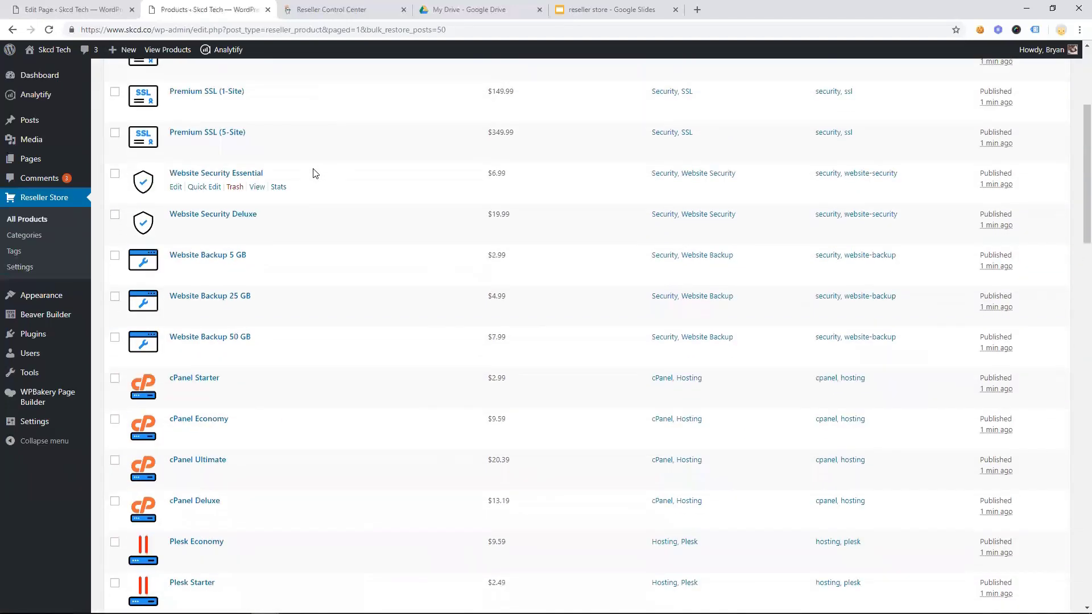
scroll(313, 173, "up", 3)
scroll(313, 174, "up", 1)
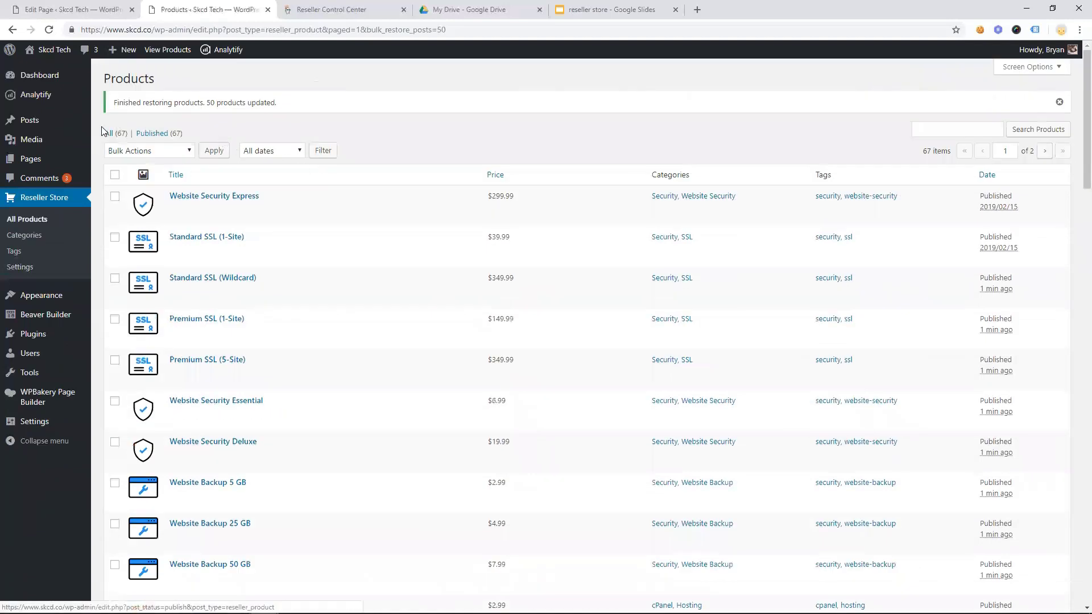
Open the Code & Driver Signing Certificates page for editing
left_click(30, 160)
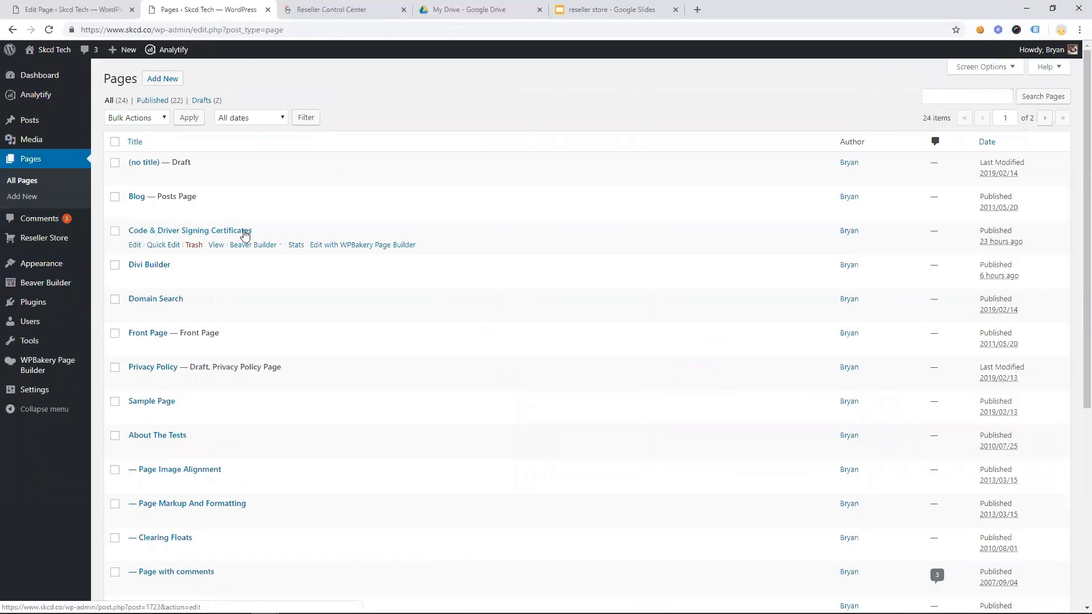
left_click(133, 246)
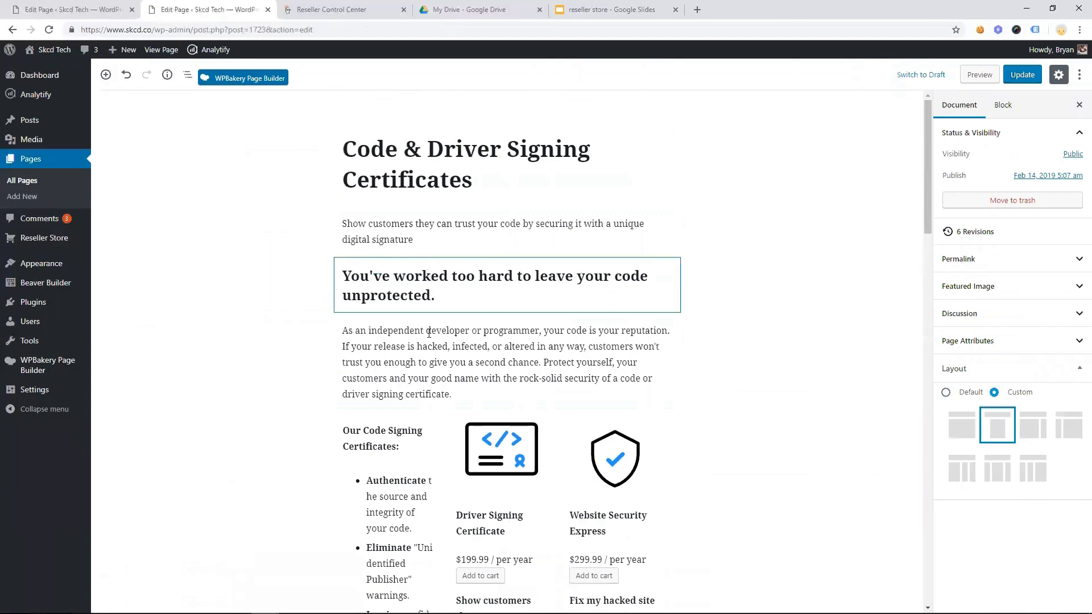
scroll(431, 342, "down", 3)
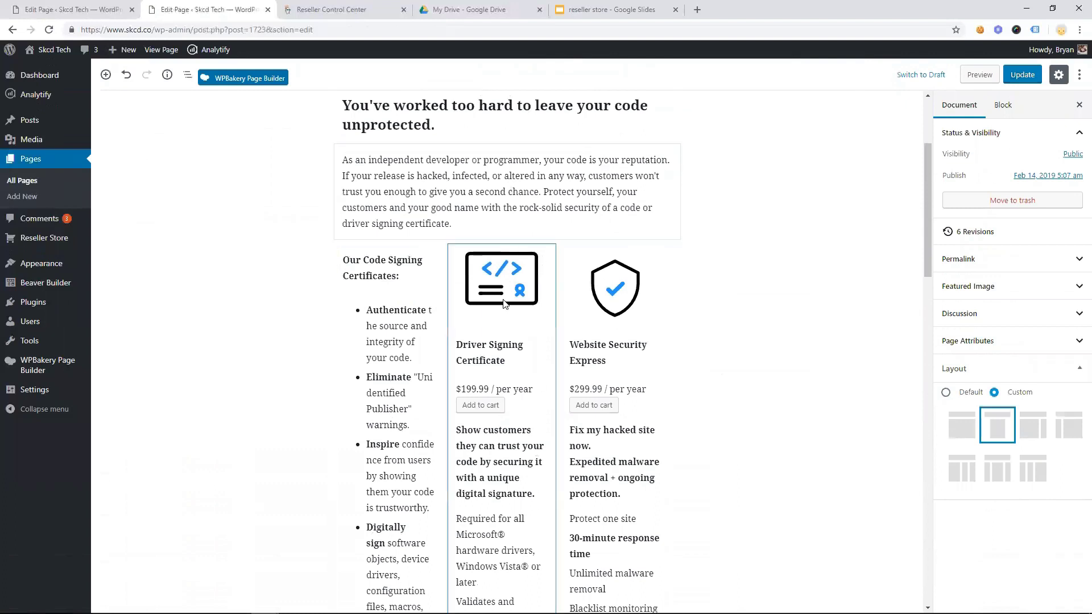
Switch the Website Security Express product block to the Code Signing Certificate product and check its content
left_click(624, 293)
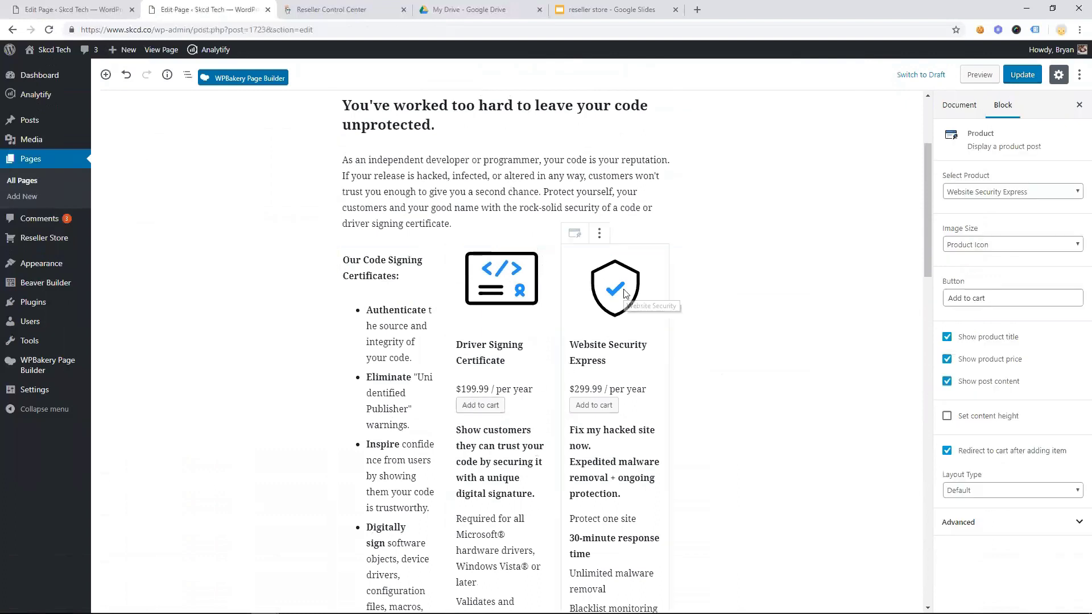
left_click(1004, 192)
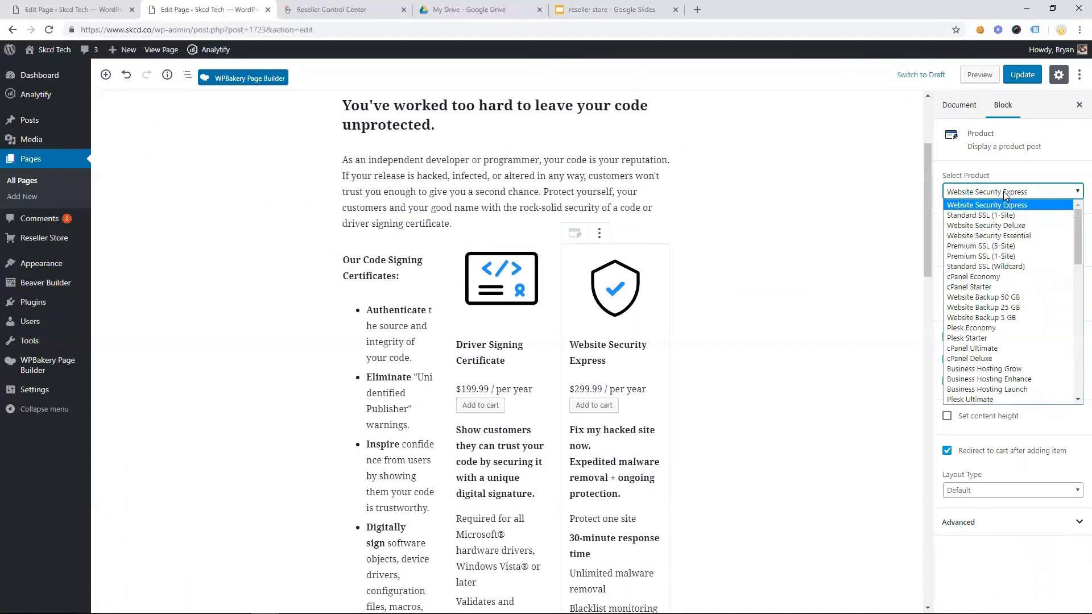
scroll(995, 233, "down", 8)
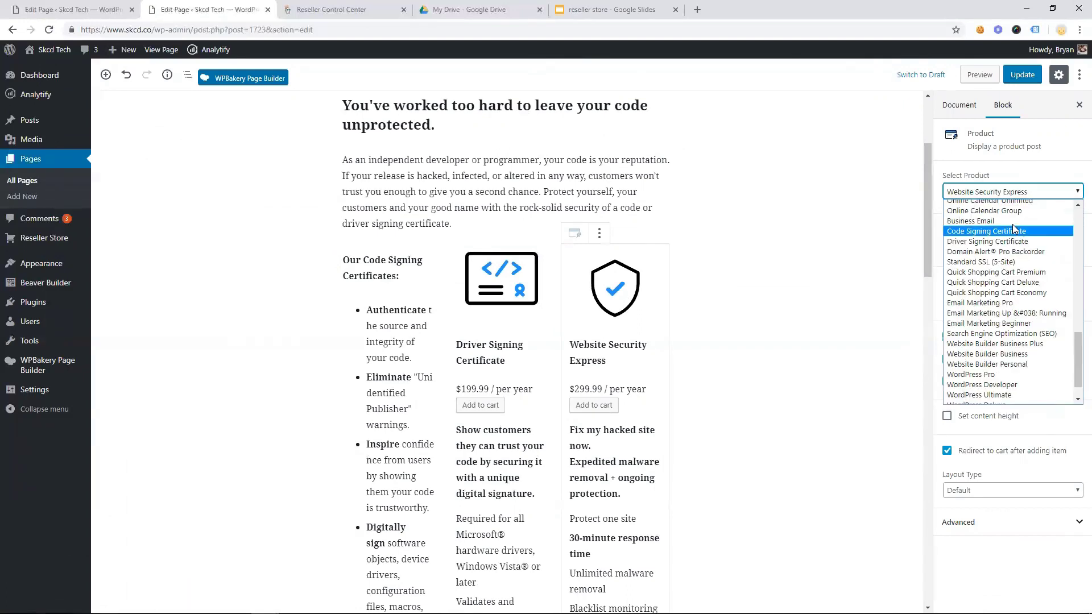
left_click(992, 233)
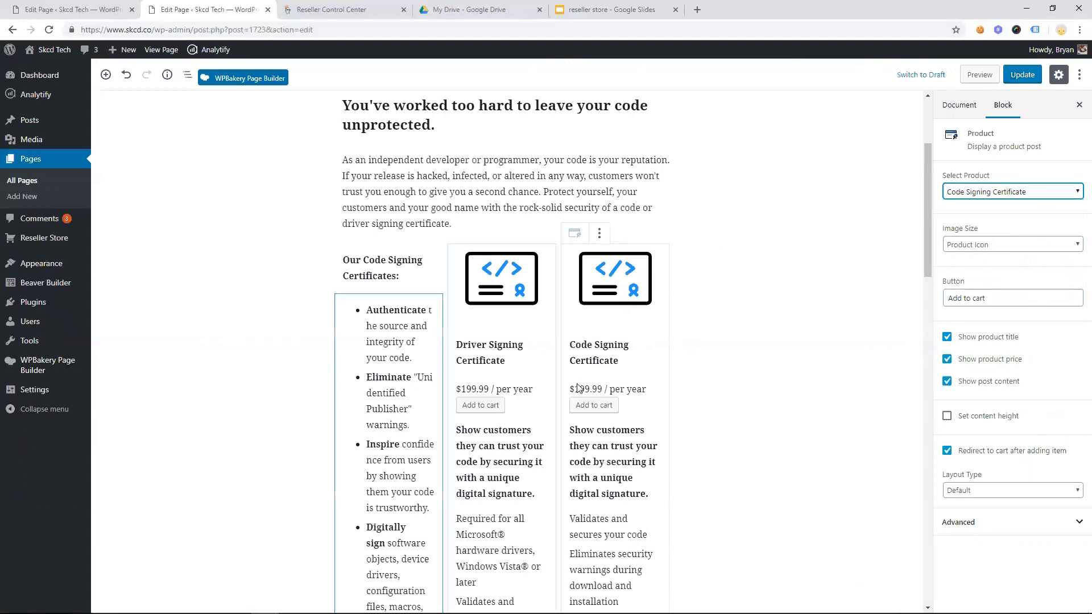
scroll(823, 268, "down", 3)
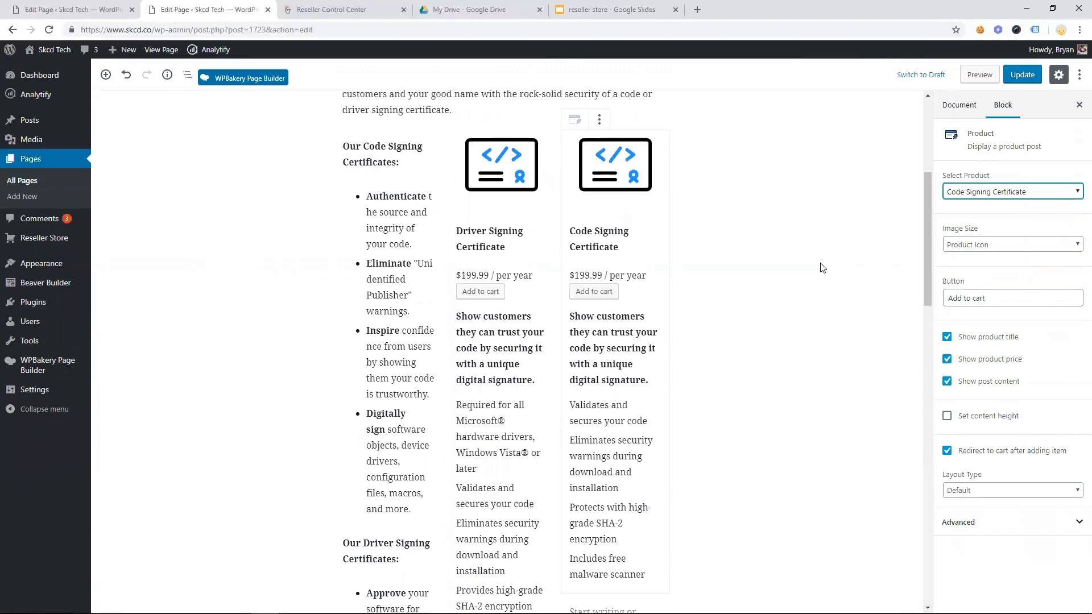
scroll(823, 268, "up", 3)
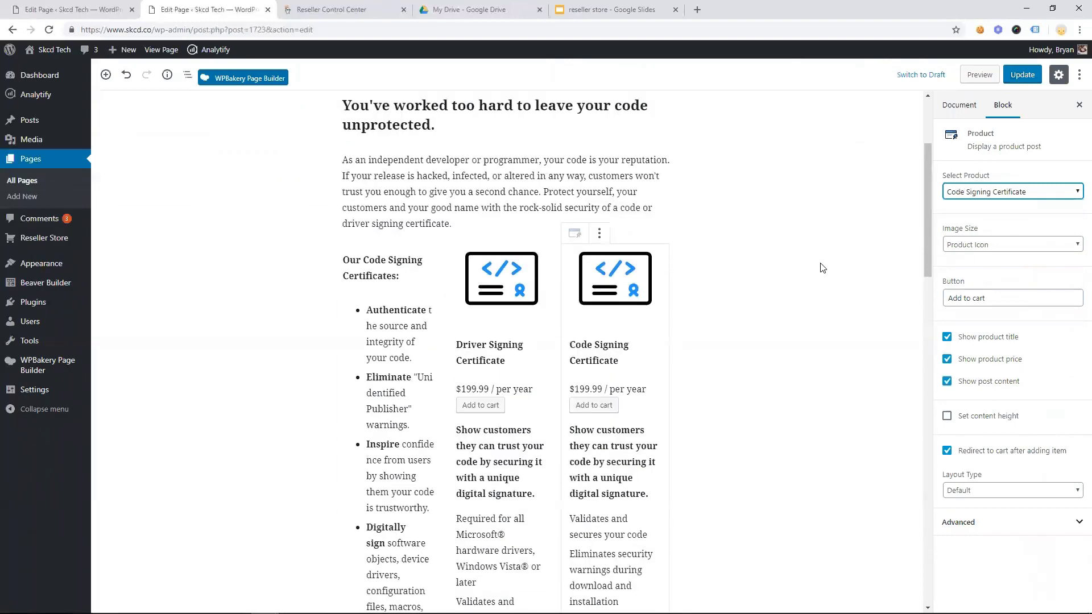
Turn off the set content height option for the Driver Signing and Code Signing Certificate blocks and update the page
left_click(525, 286)
scroll(514, 308, "down", 2)
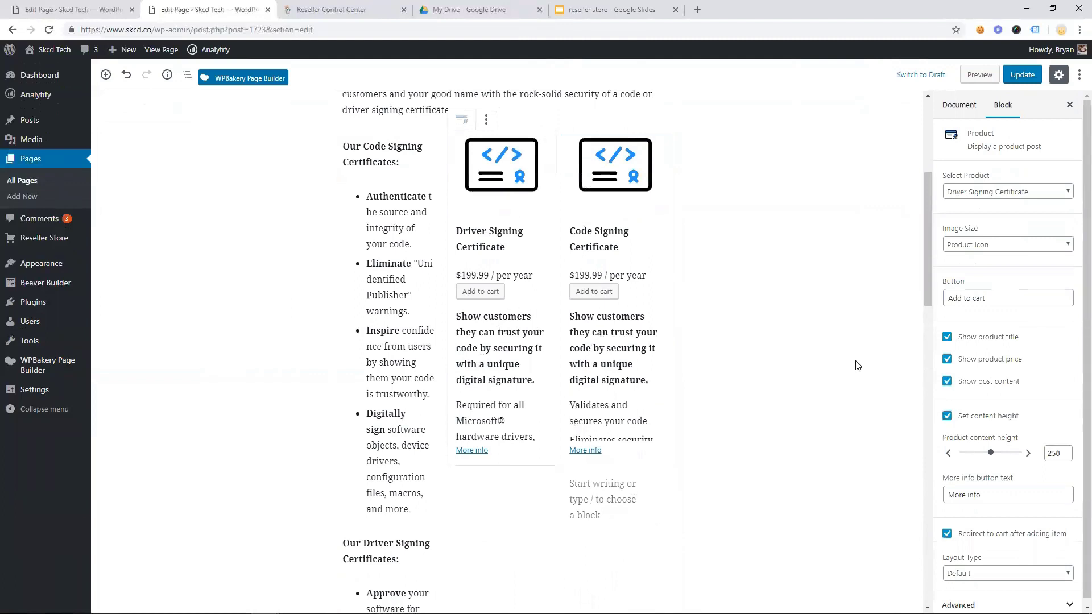
left_click(947, 418)
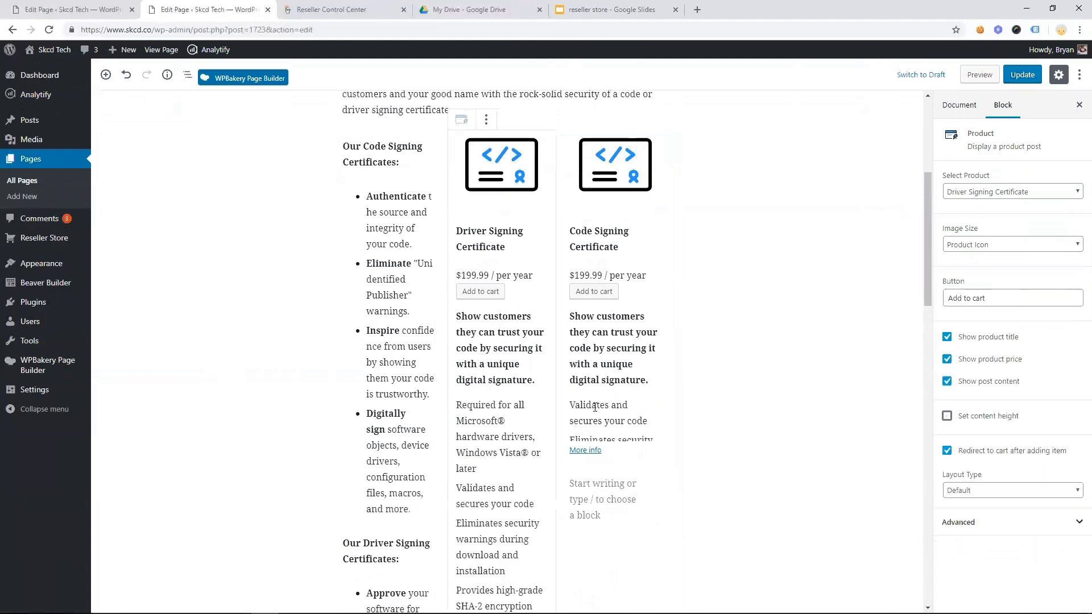
left_click(946, 416)
scroll(577, 397, "down", 4)
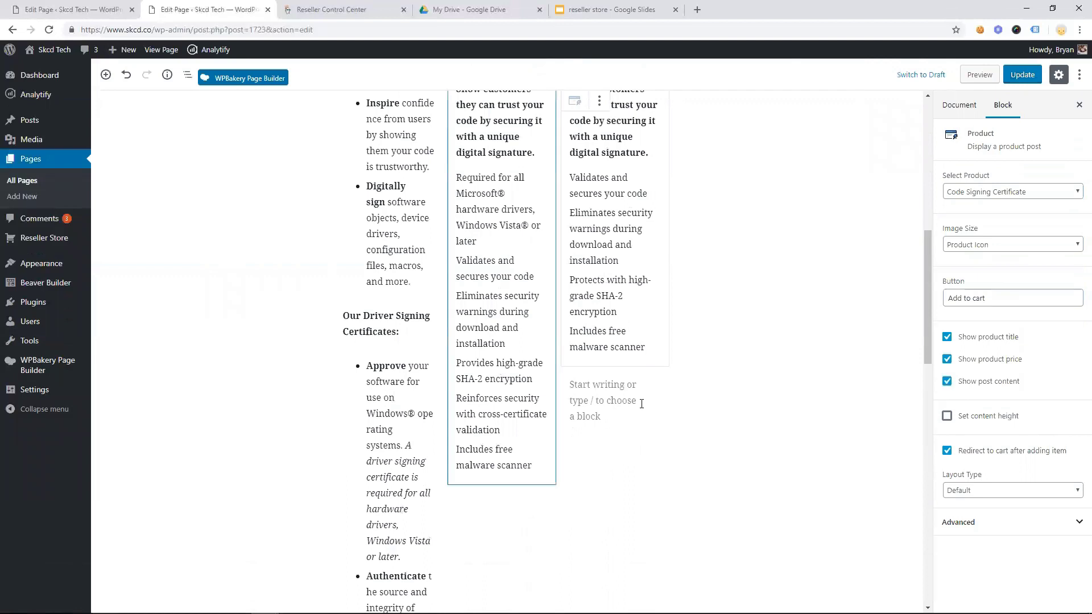
left_click(1022, 74)
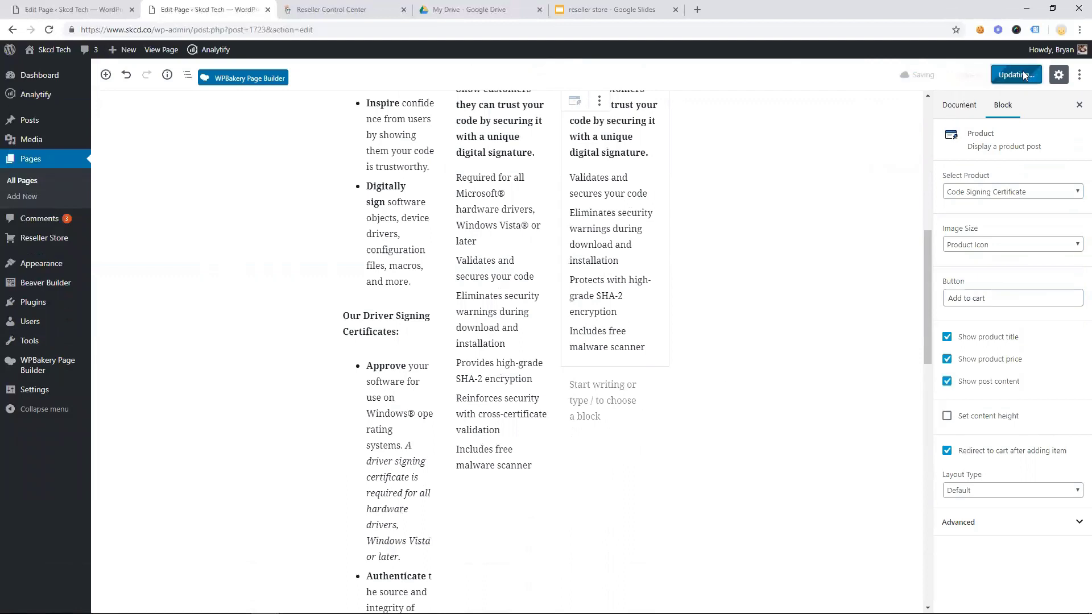
Preview the Code & Driver Signing Certificates page and check the full content of both product blocks
left_click(961, 77)
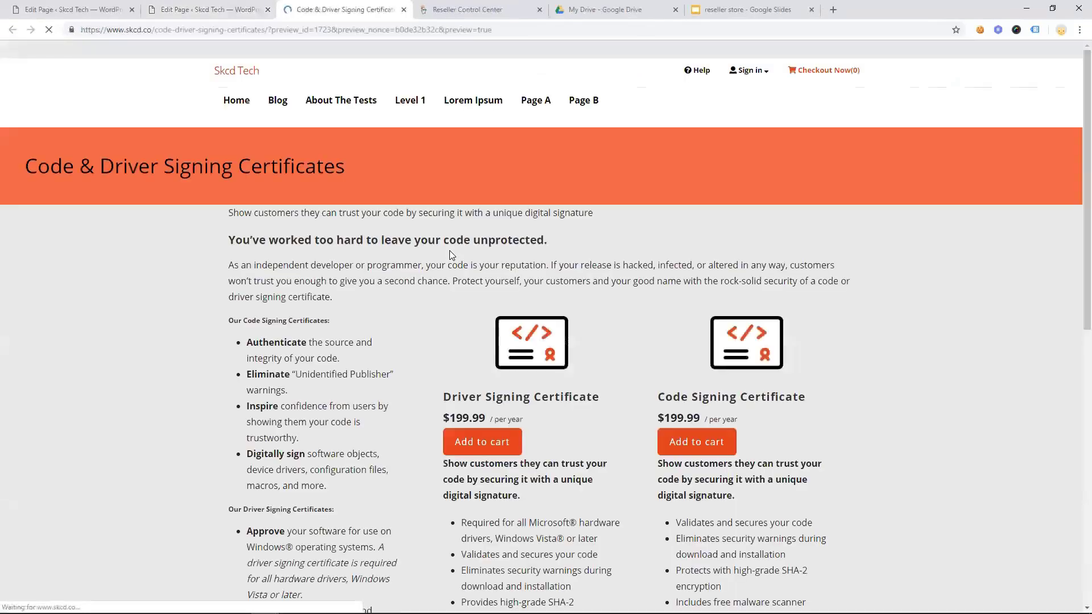
scroll(520, 305, "down", 2)
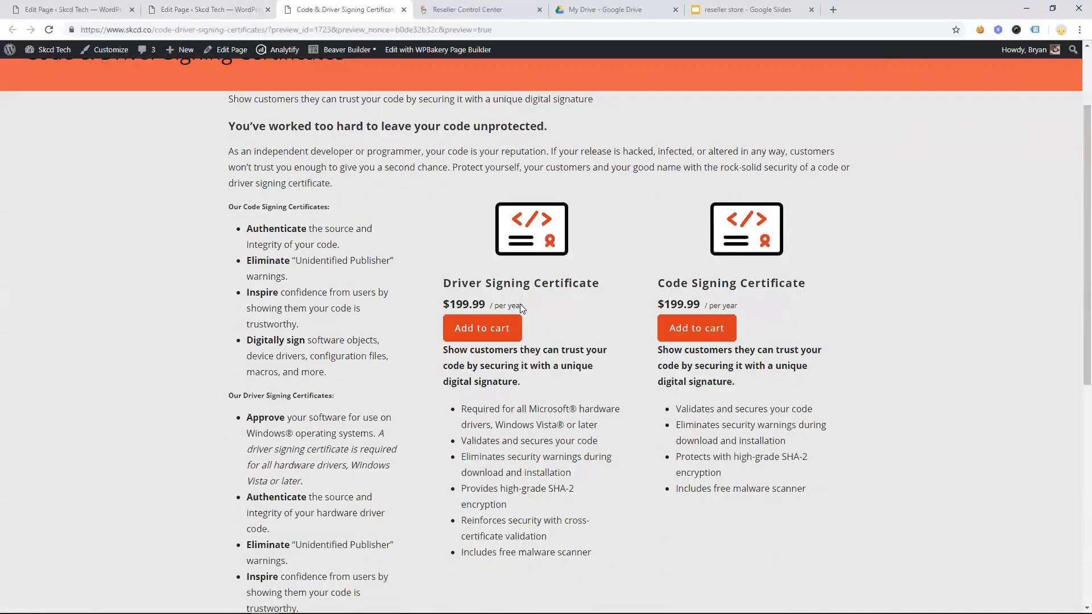
scroll(519, 305, "down", 2)
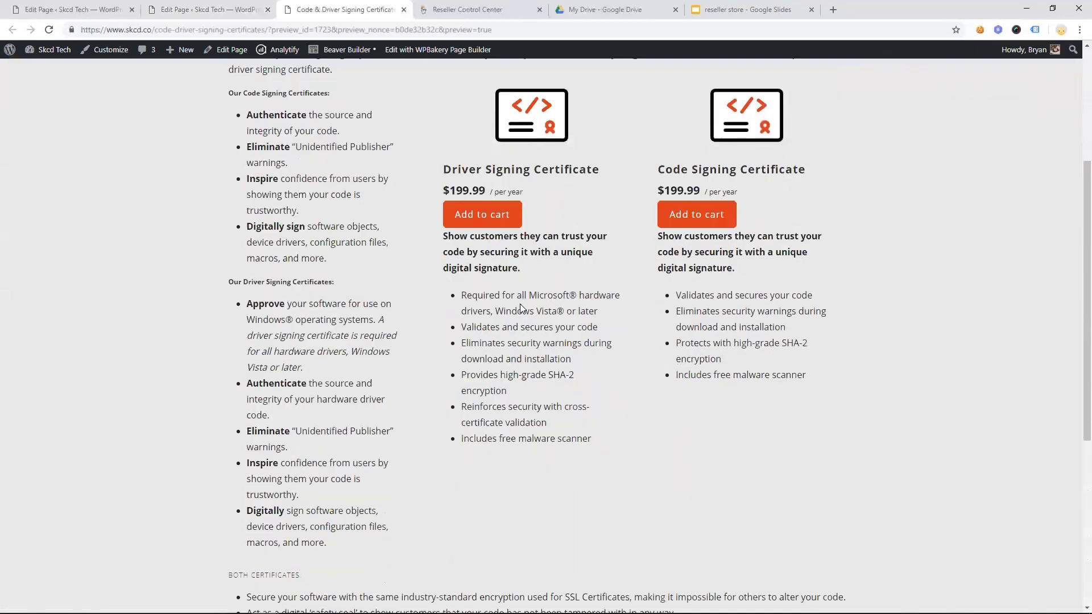
scroll(520, 304, "up", 4)
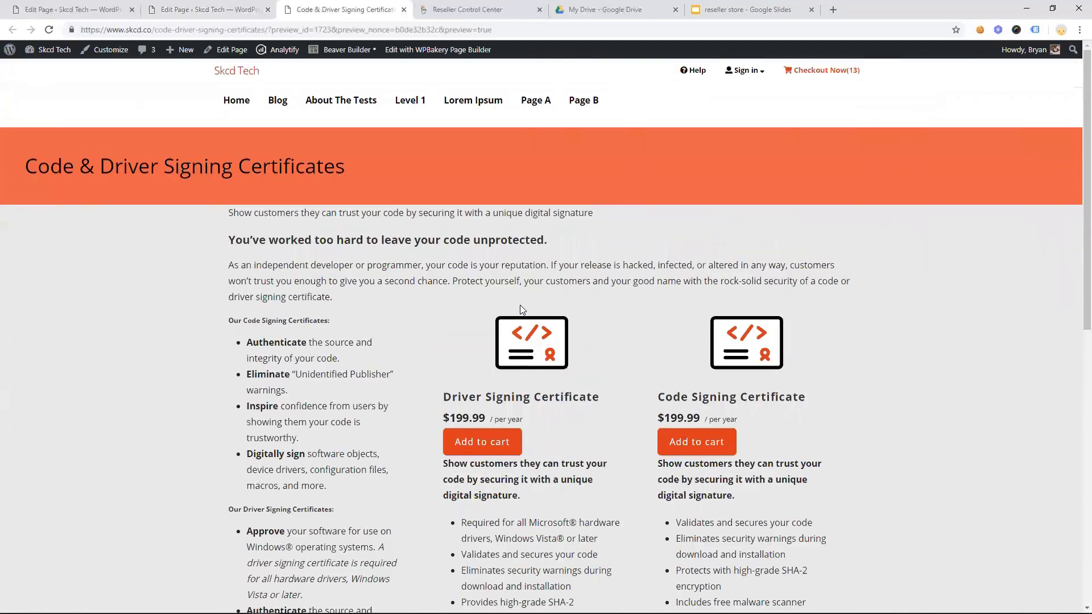
Add the Driver Signing Certificate to the cart from the preview and review the cart's items and promo code
left_click(489, 448)
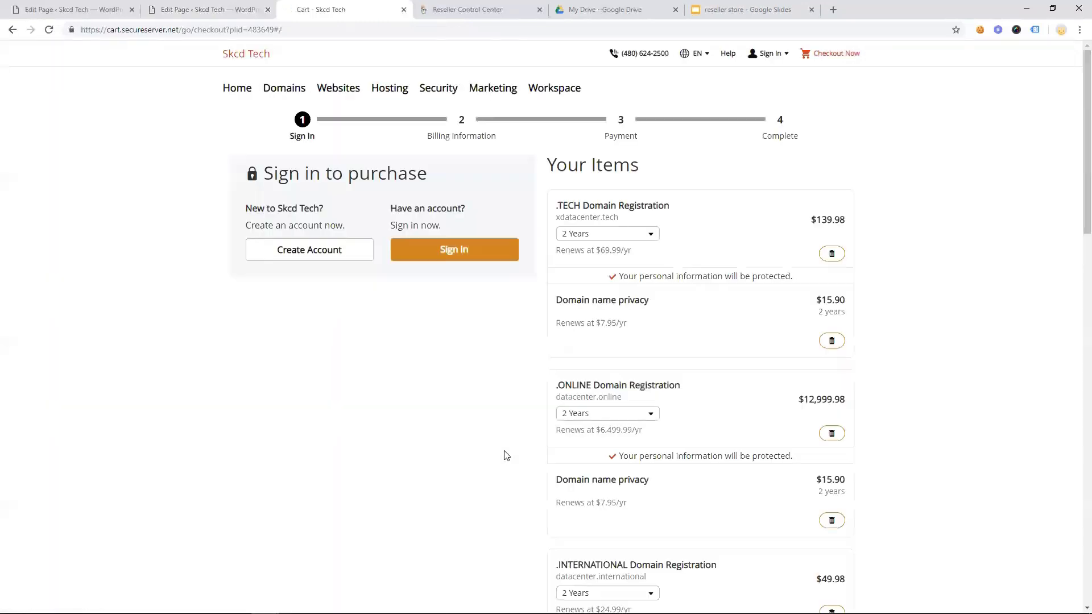
scroll(649, 413, "down", 6)
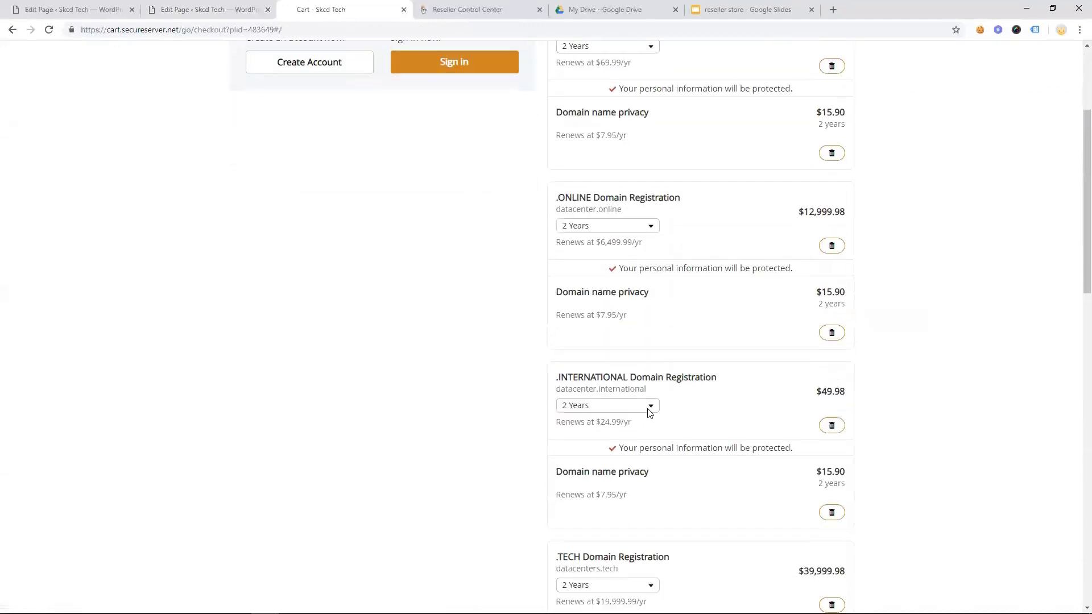
scroll(648, 413, "down", 2)
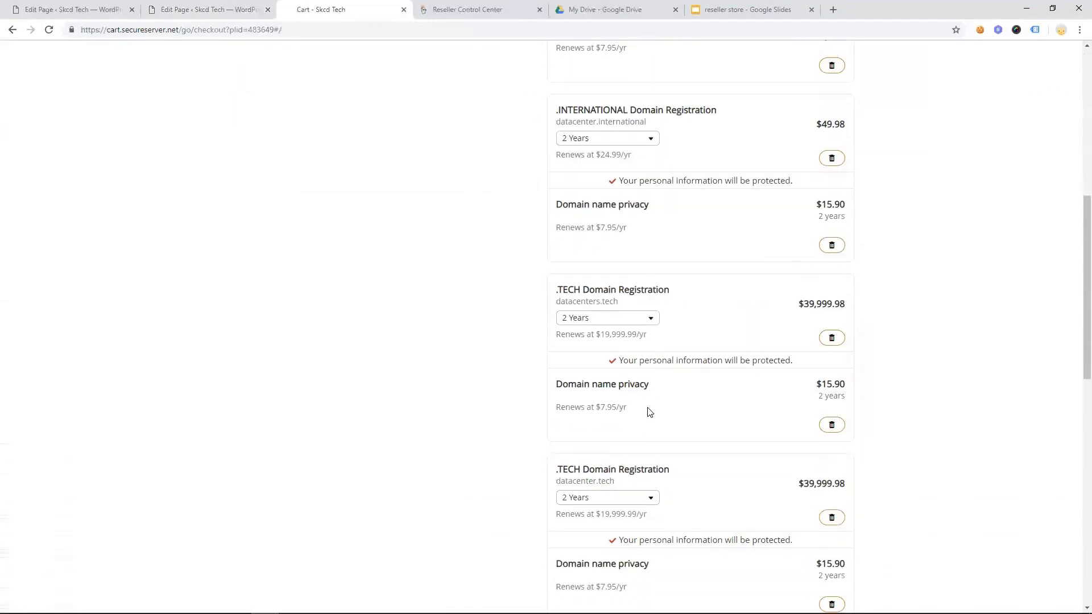
scroll(650, 412, "down", 10)
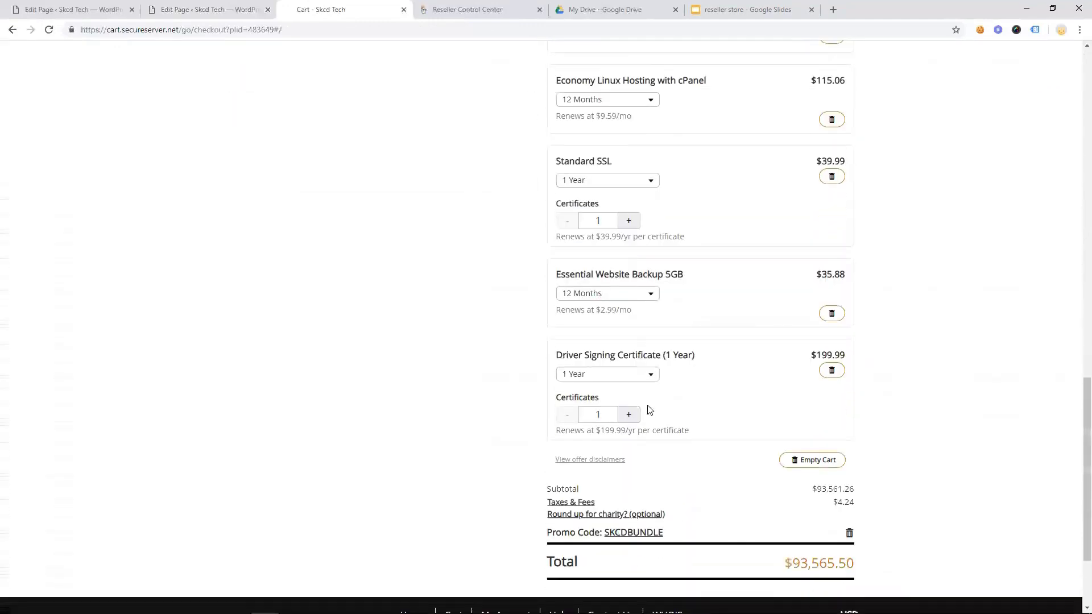
scroll(649, 410, "down", 1)
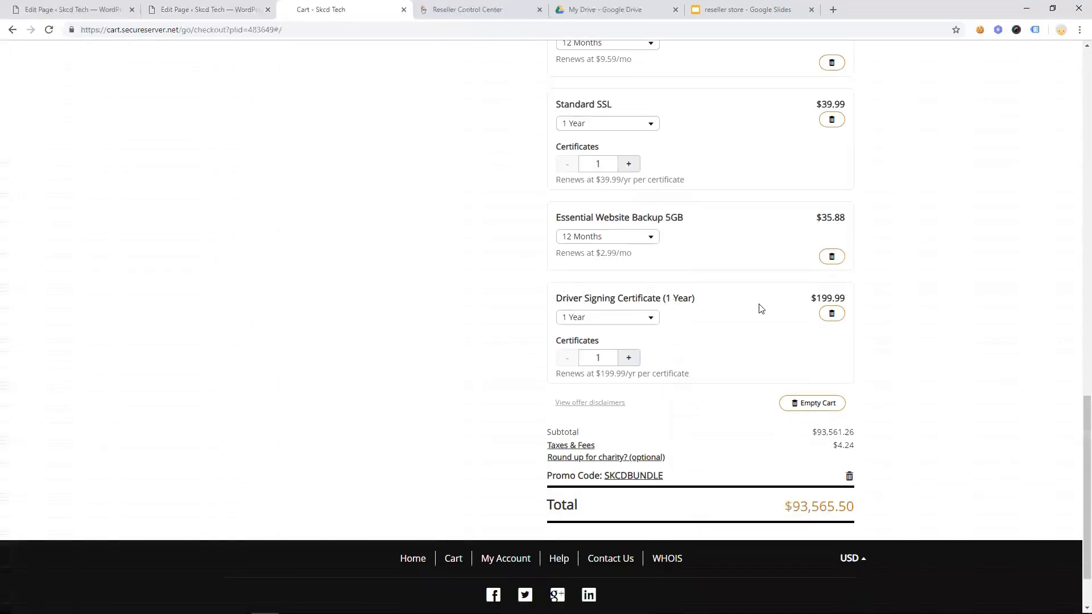
scroll(761, 309, "up", 11)
scroll(770, 369, "up", 1)
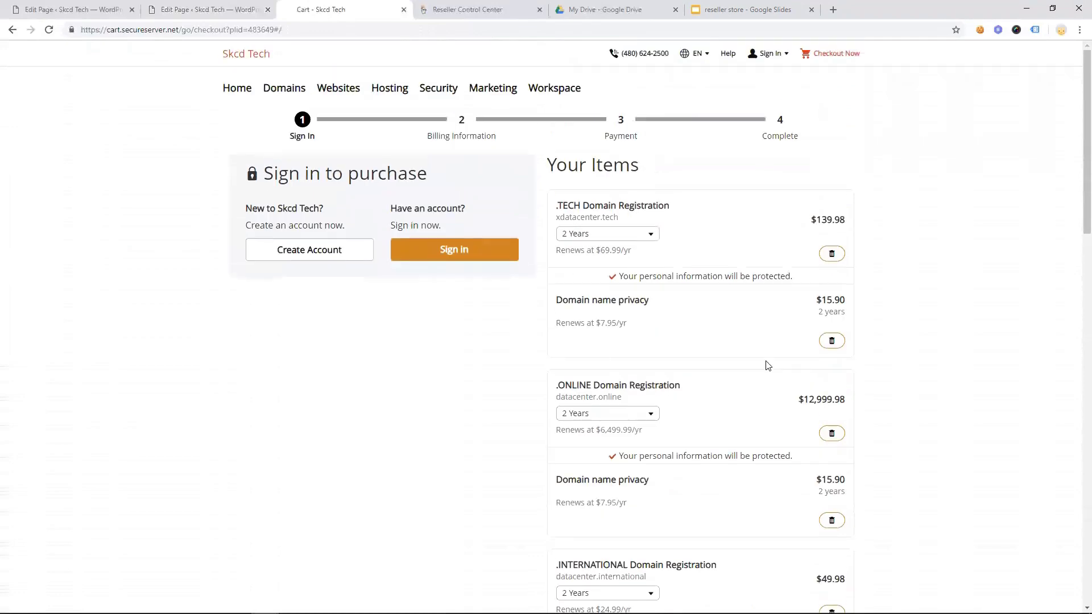
Return to the site's WordPress dashboard and open the Reseller Store settings
left_click(237, 89)
left_click(53, 68)
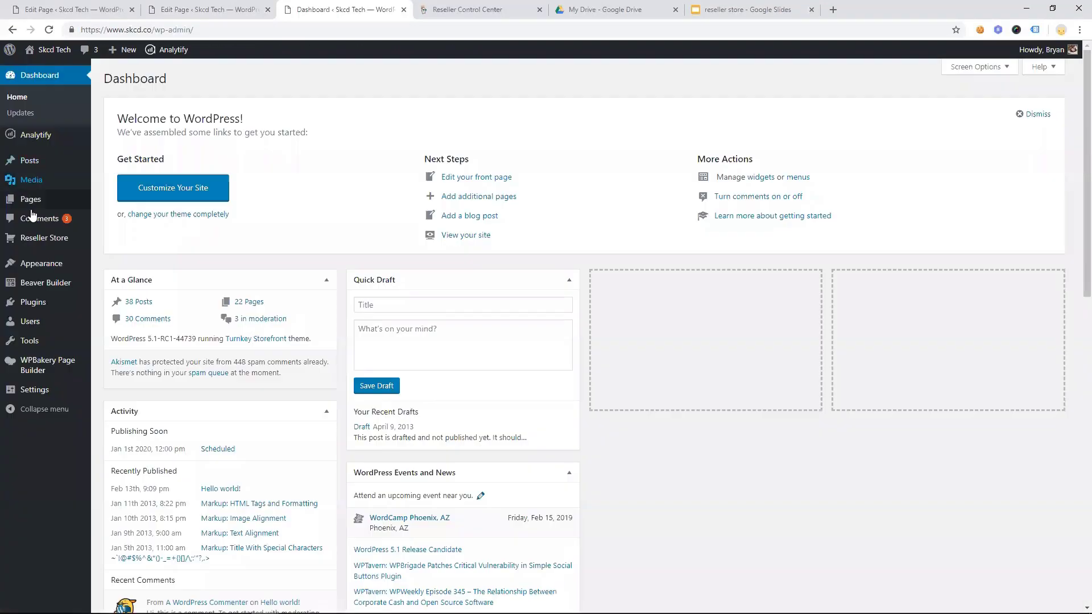
mouse_move(38, 242)
left_click(115, 291)
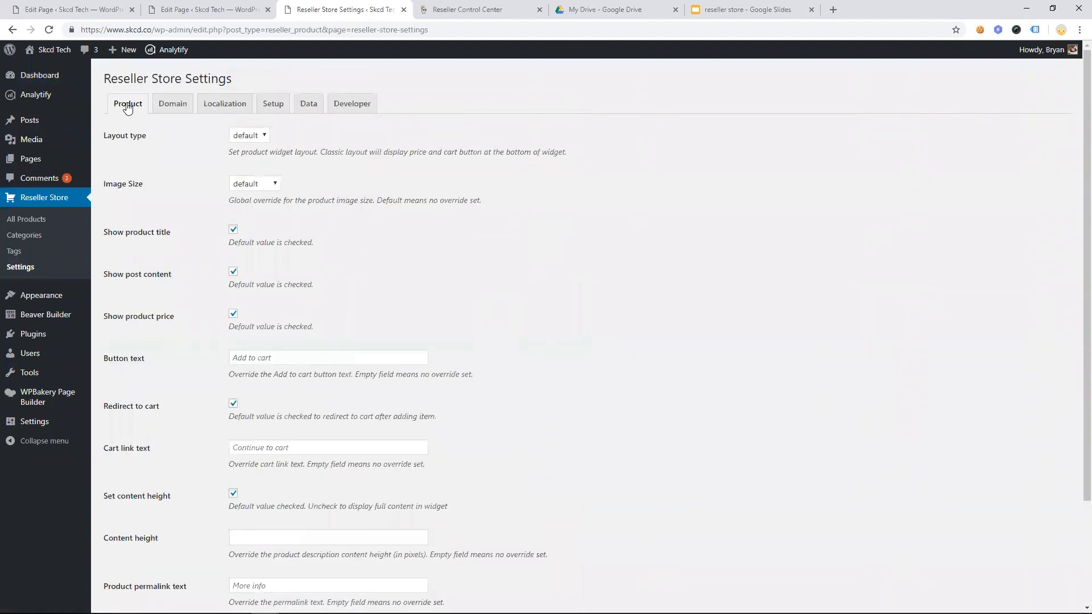
Review the domain, localization and setup options in the Reseller Store settings
left_click(171, 104)
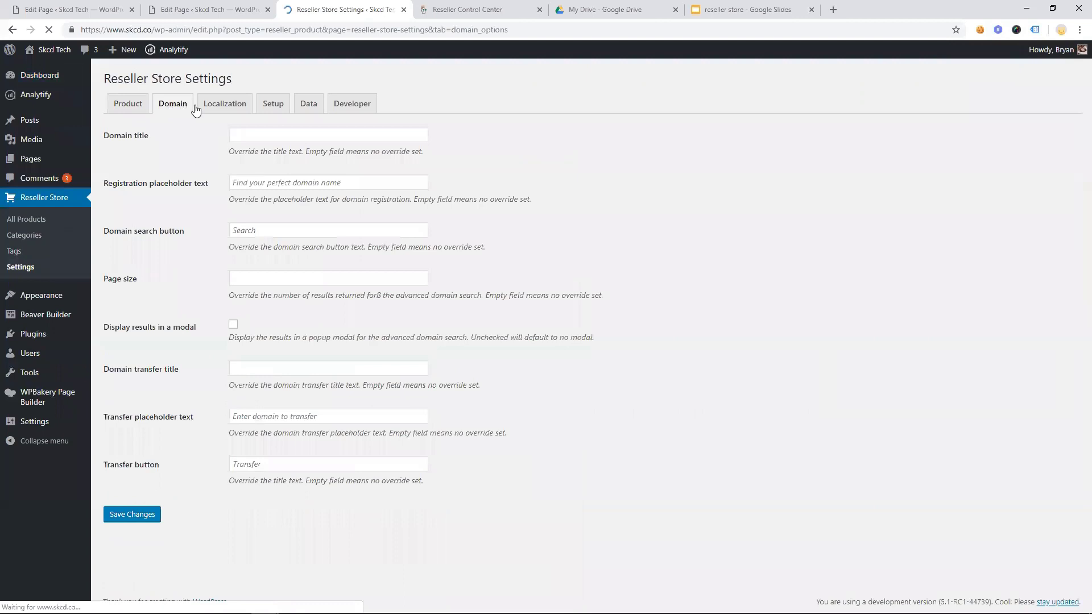
left_click(208, 109)
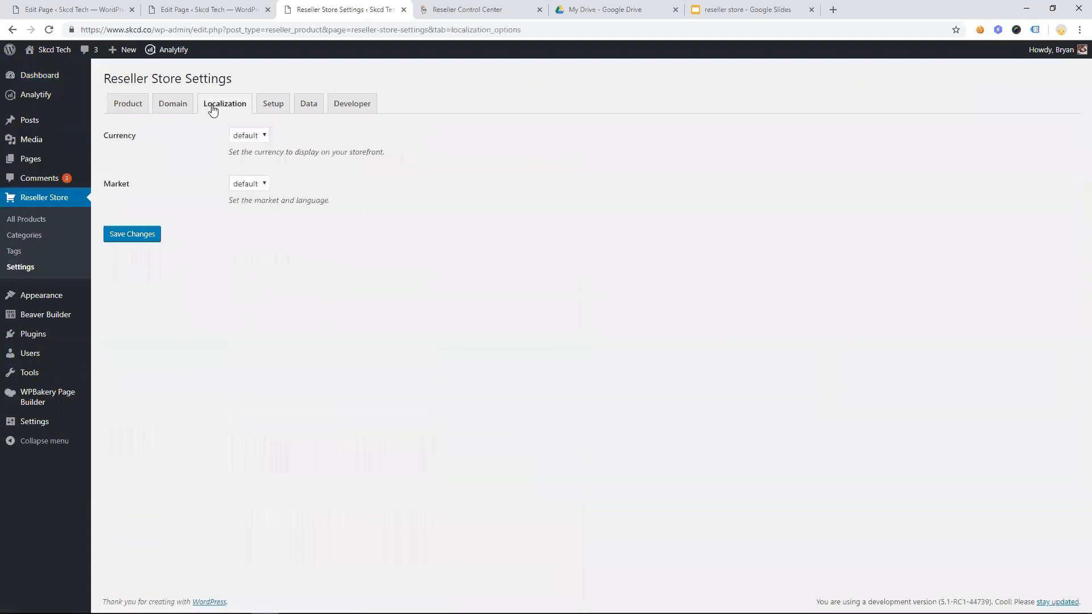
left_click(267, 105)
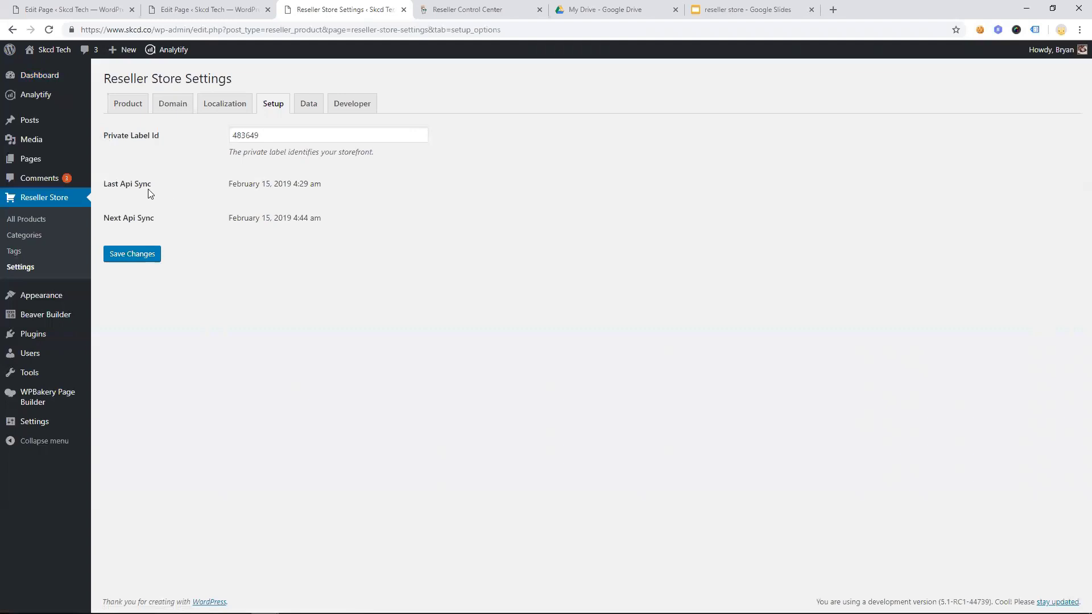
Export the reseller products as JSON from the data settings and look through the generated text
left_click(308, 105)
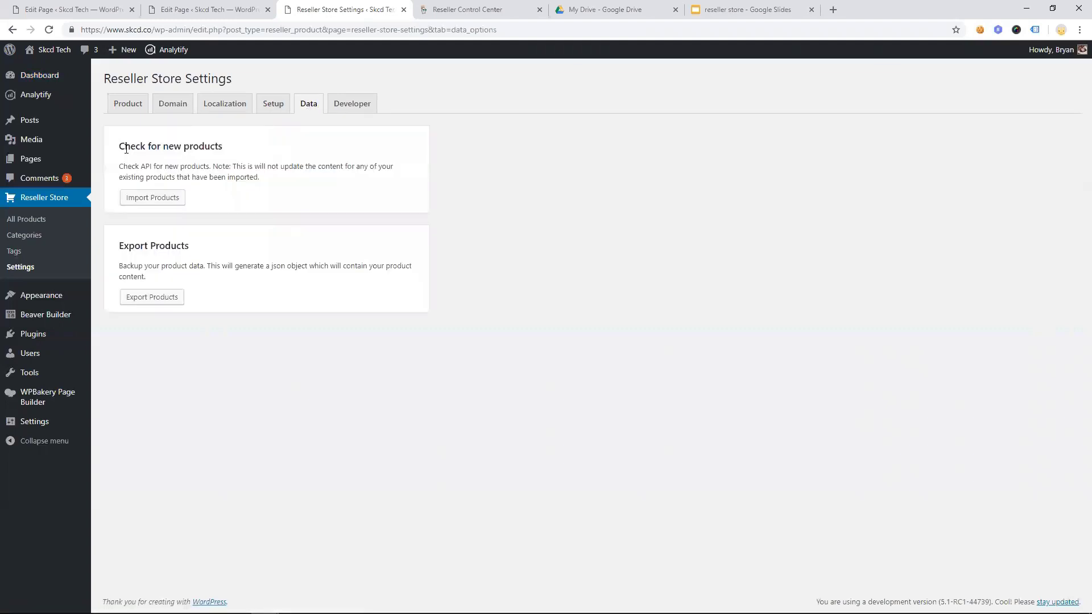
triple_click(185, 241)
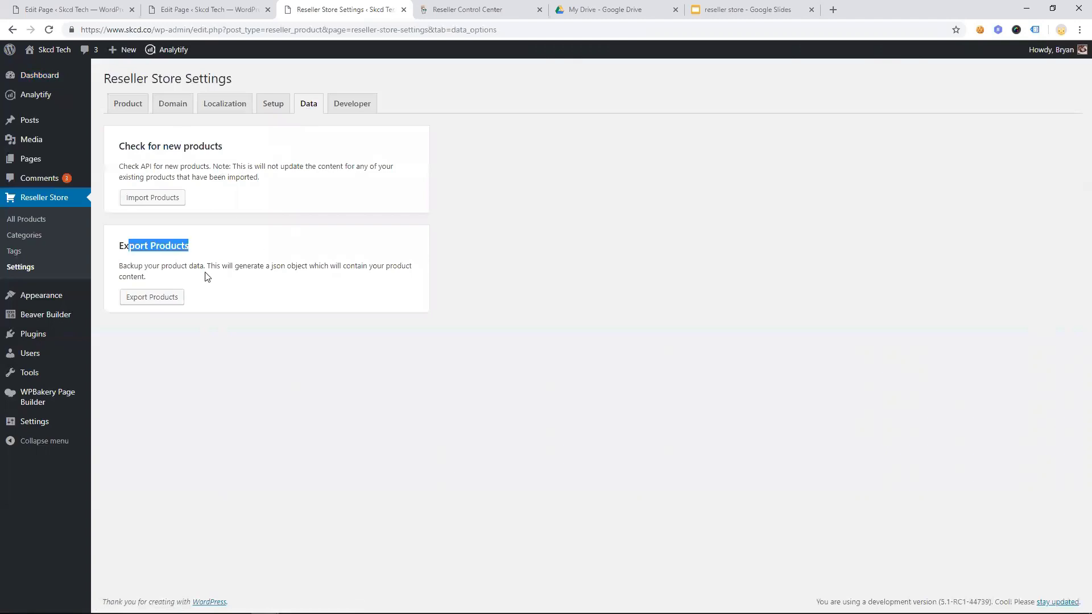
left_click(150, 298)
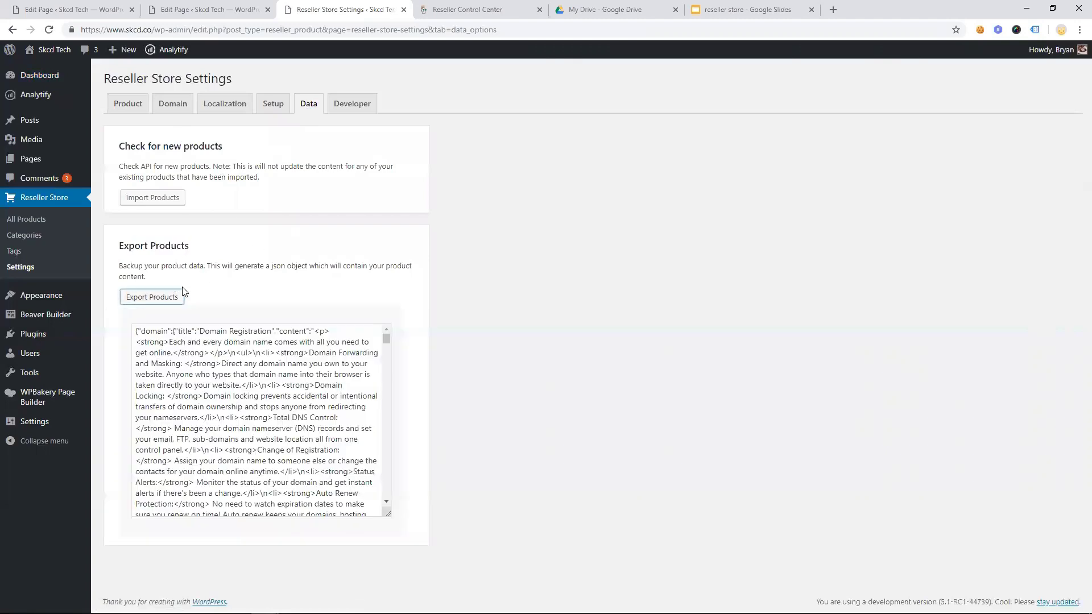
scroll(224, 388, "down", 6)
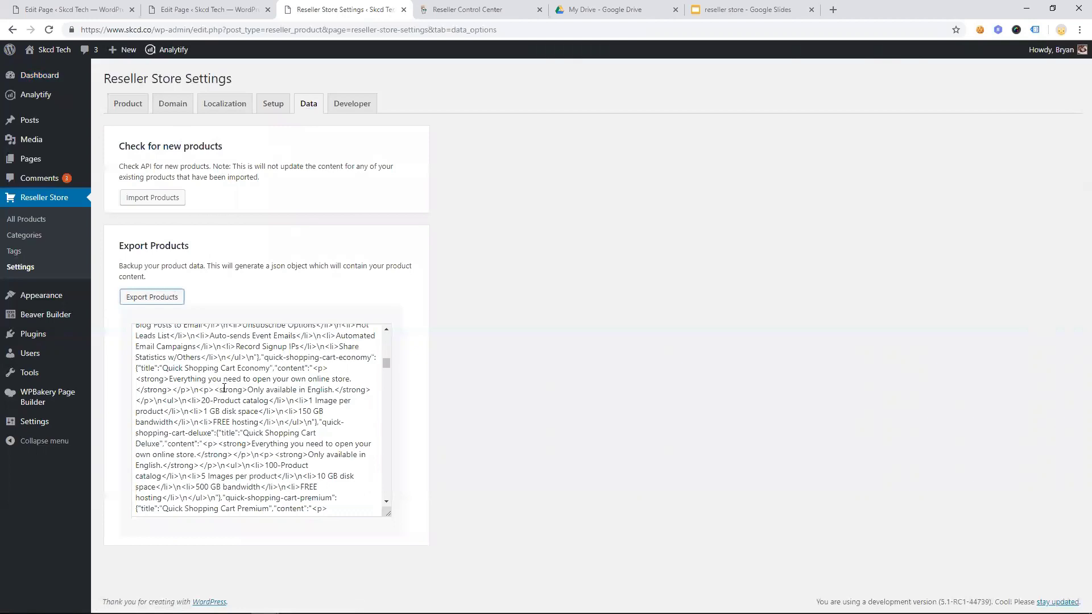
scroll(224, 387, "down", 2)
left_click(224, 388)
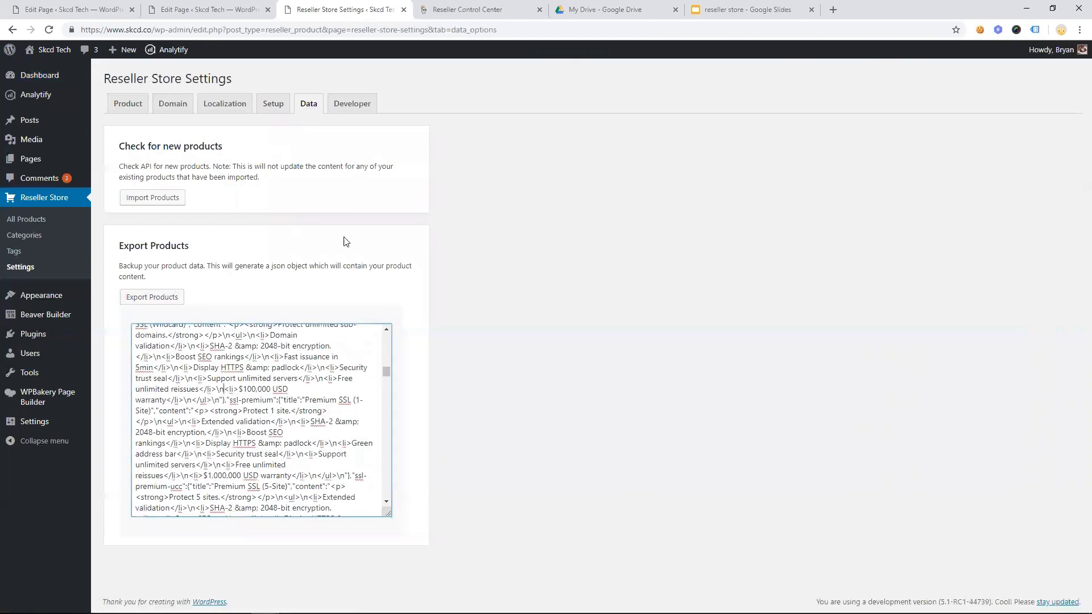
Review the developer settings and the promo code field in the Reseller Store product settings
left_click(352, 108)
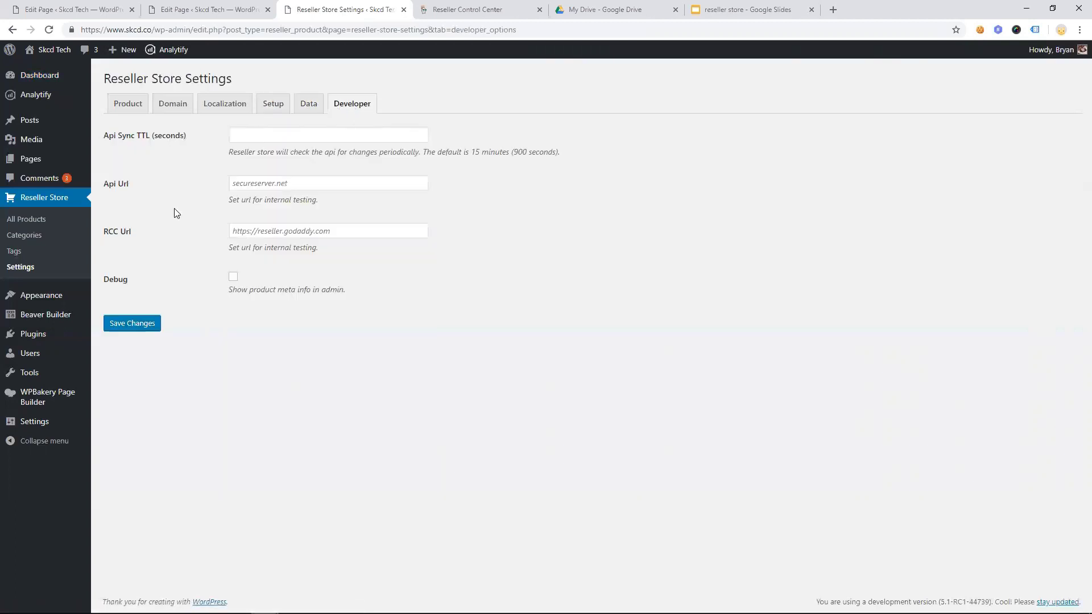
left_click(129, 108)
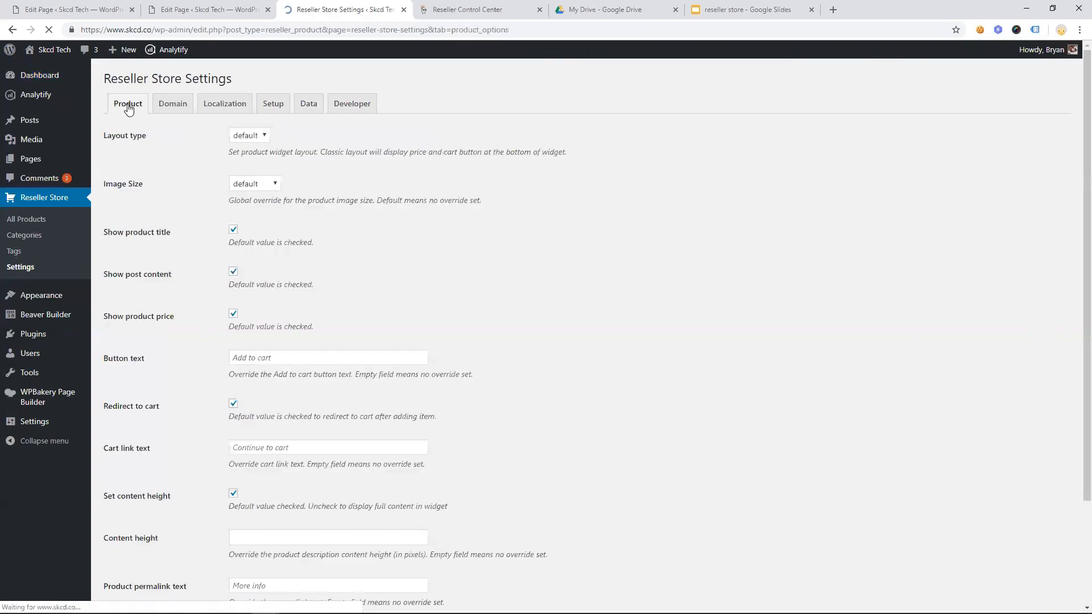
scroll(177, 267, "down", 3)
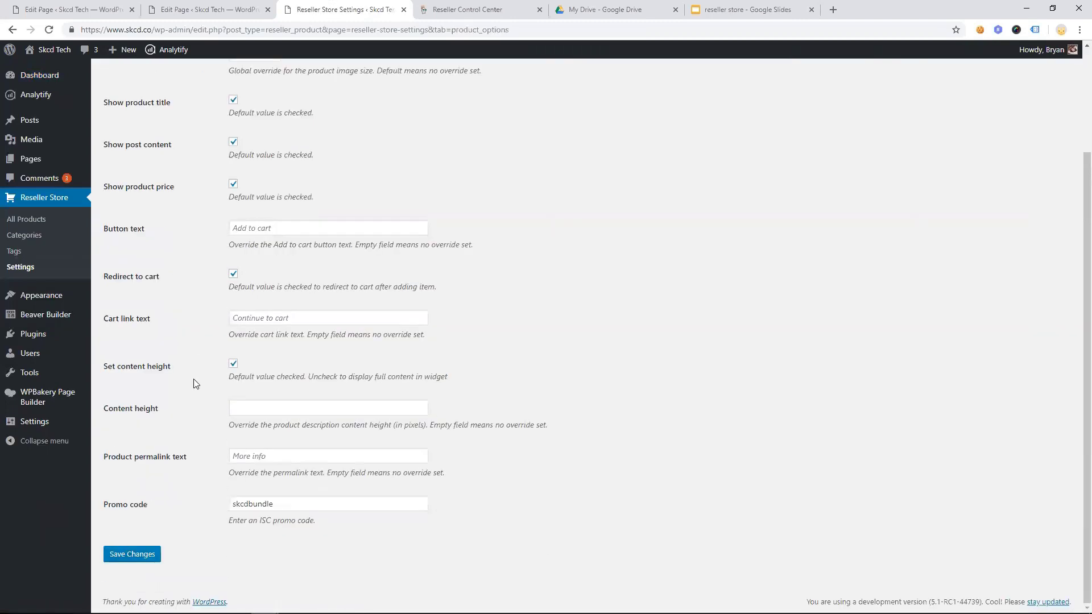
left_click(307, 509)
left_click_drag(307, 509, 204, 501)
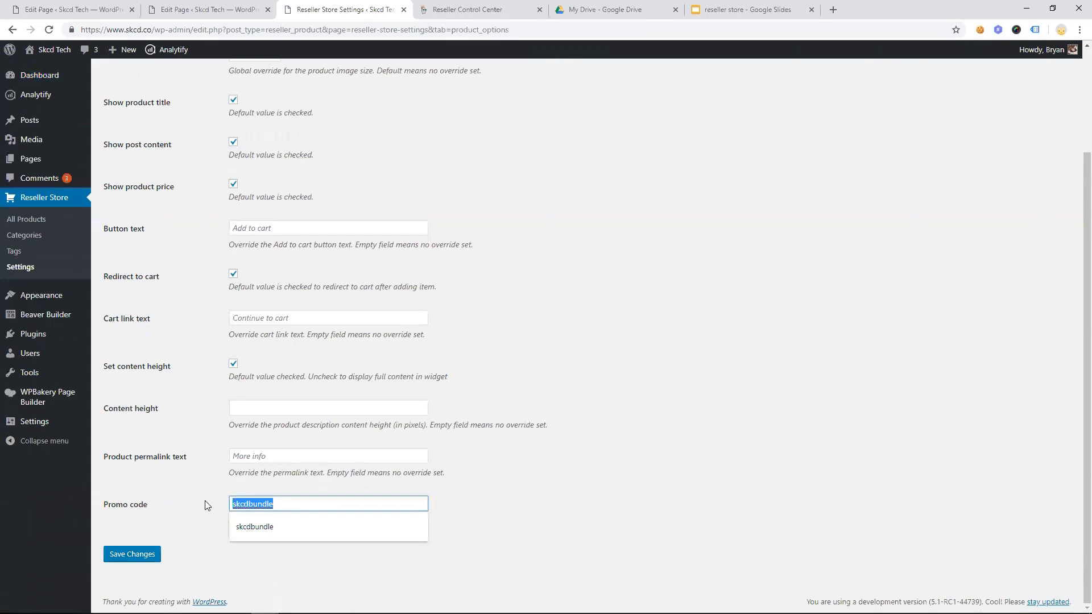
left_click(200, 504)
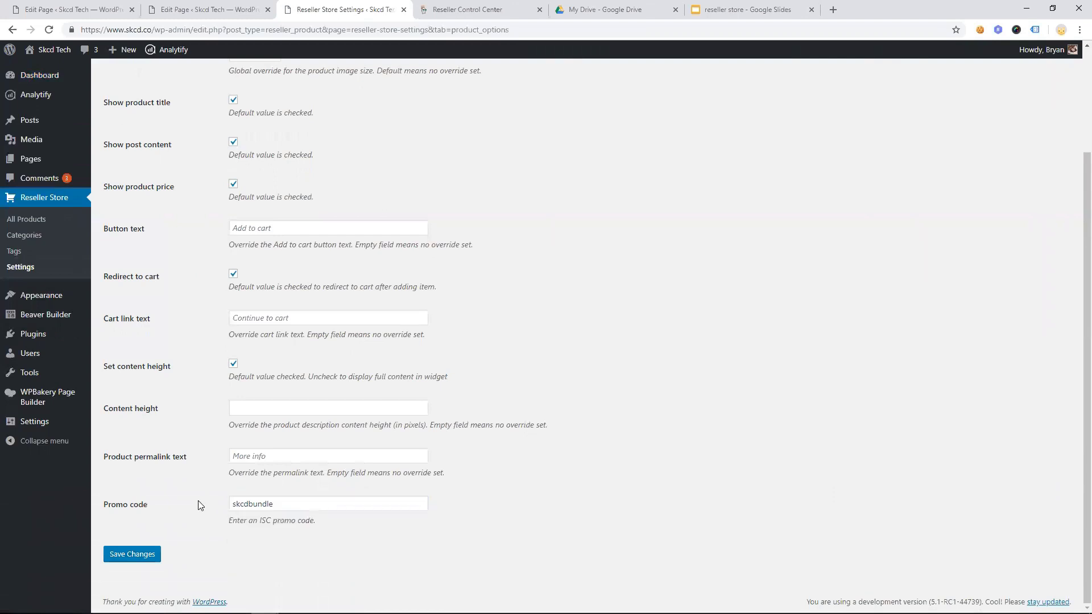
left_click(296, 507)
key("Escape")
Switch to the Reseller Control Center and examine the skcdbundle custom promotion's discount, minimum order amount and dates
left_click(449, 10)
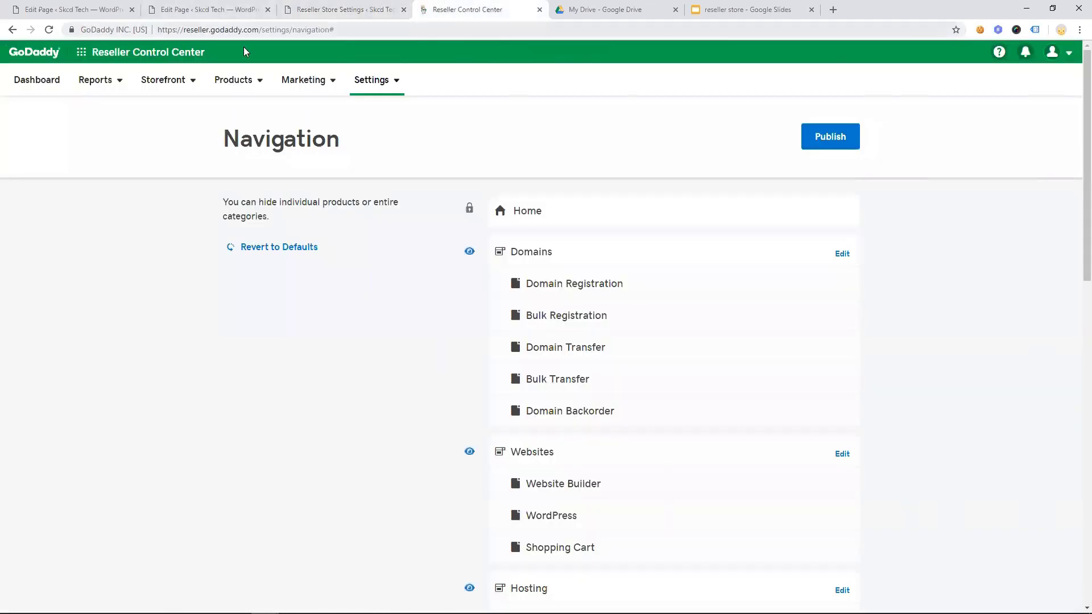
left_click(306, 81)
left_click(311, 107)
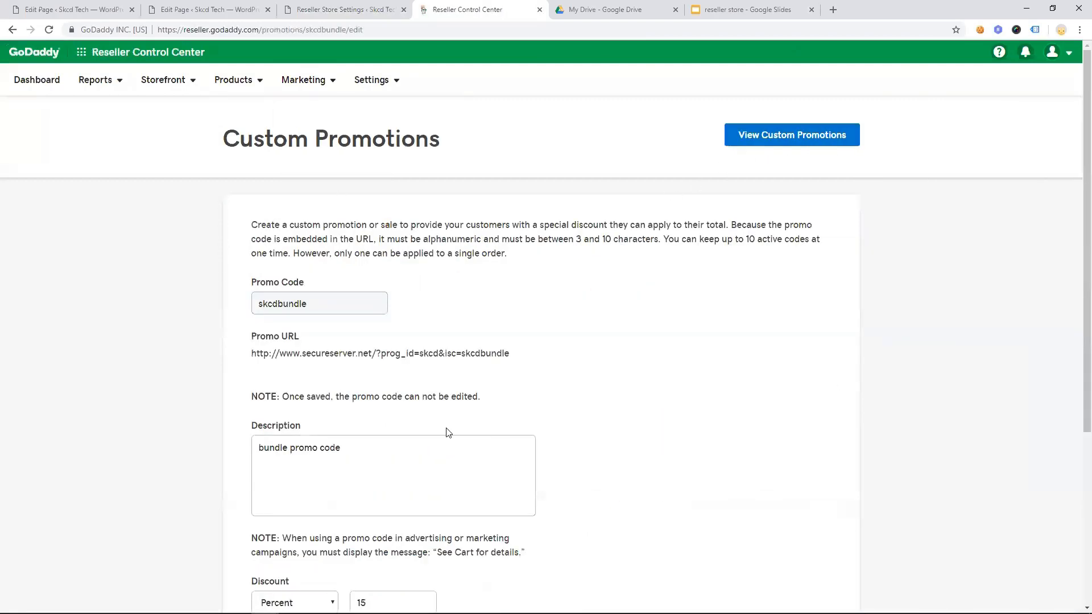
scroll(446, 434, "down", 4)
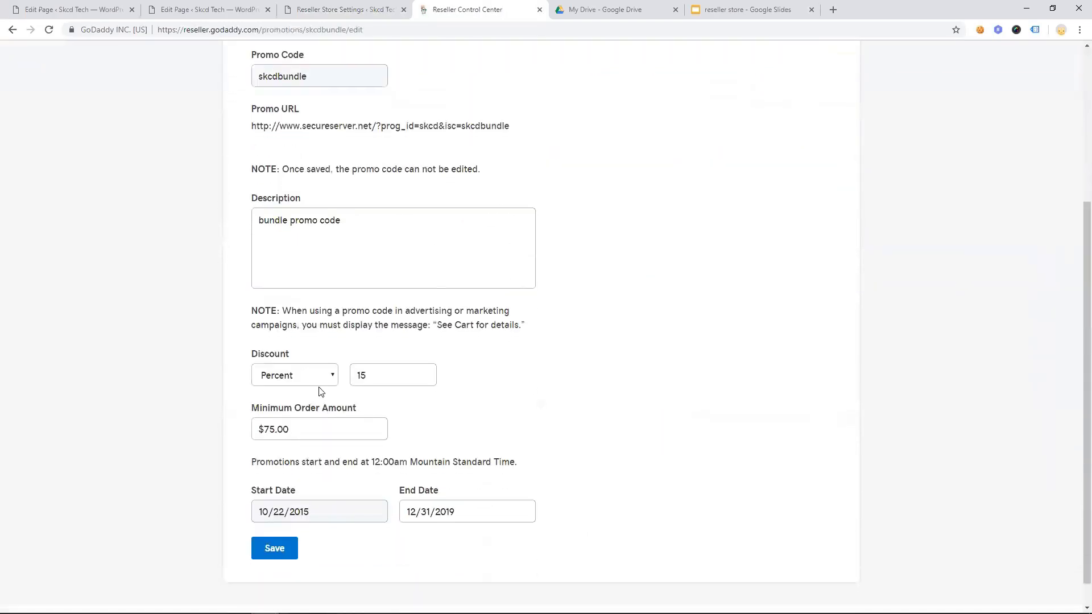
left_click(333, 423)
double_click(333, 423)
left_click(453, 416)
scroll(454, 417, "up", 4)
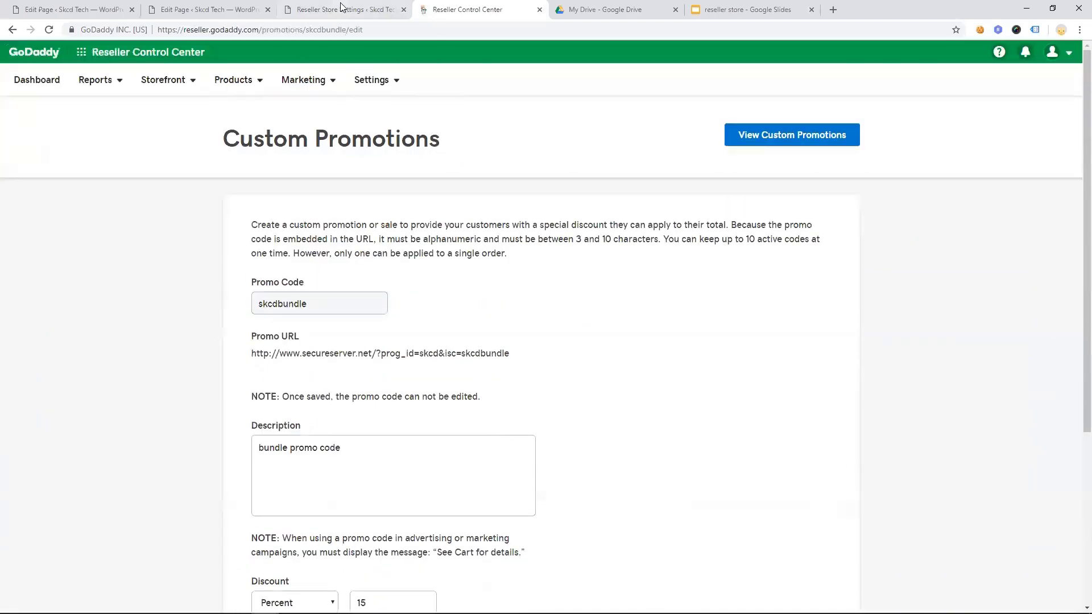
Return to the Skcd Tech storefront and open the checkout to check the applied promo code and total
left_click(343, 12)
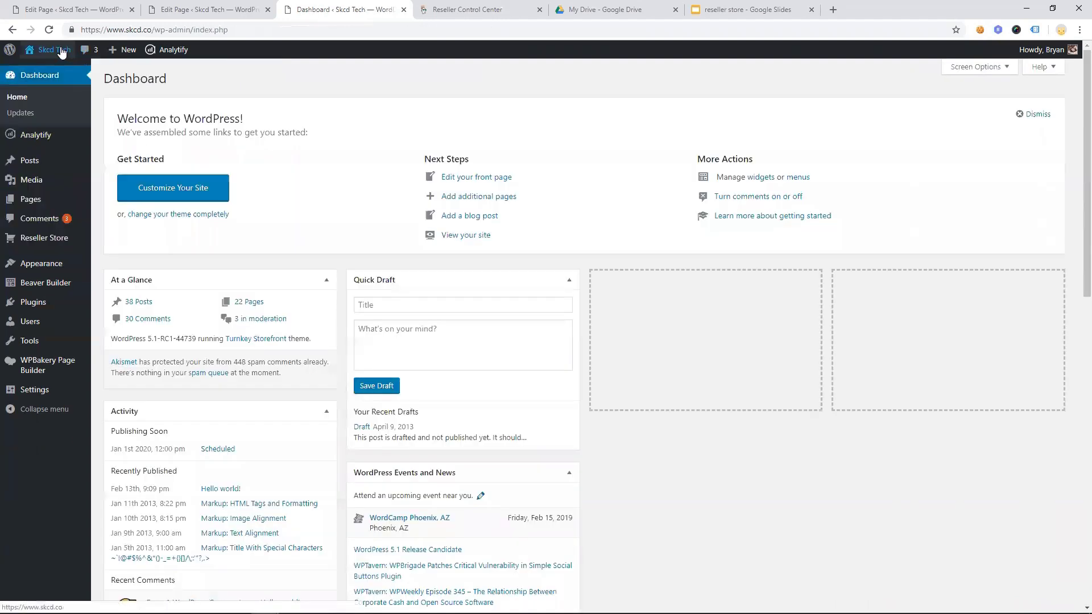
mouse_move(61, 53)
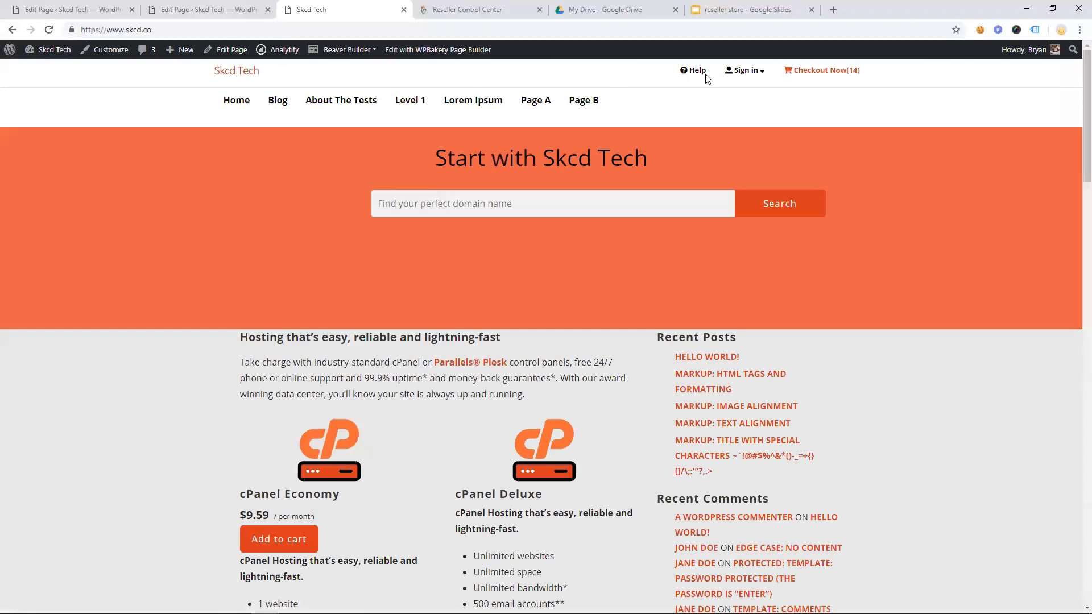
left_click(817, 72)
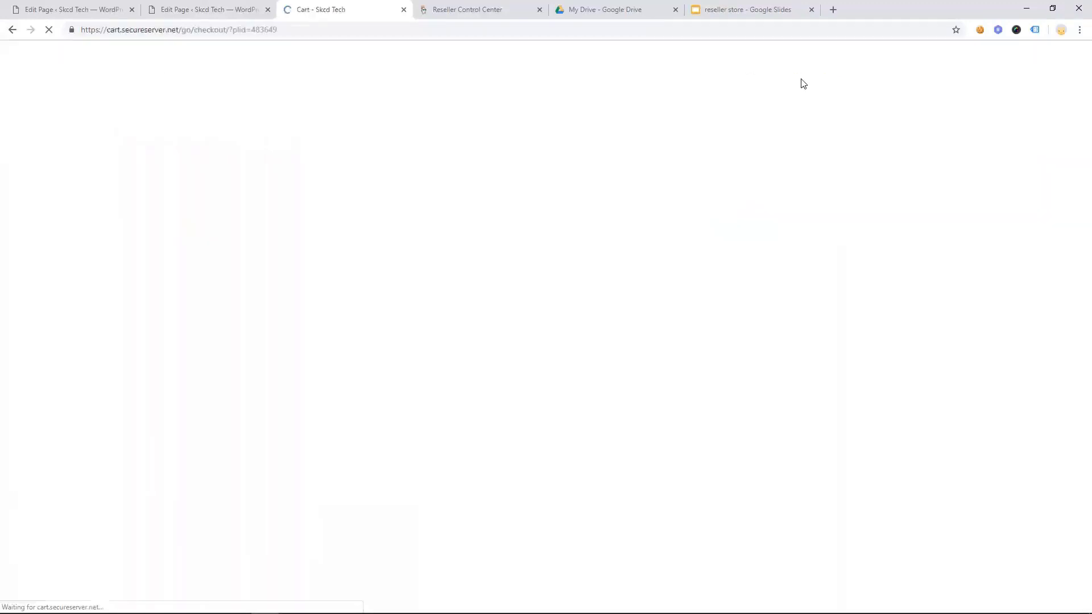
scroll(772, 252, "down", 20)
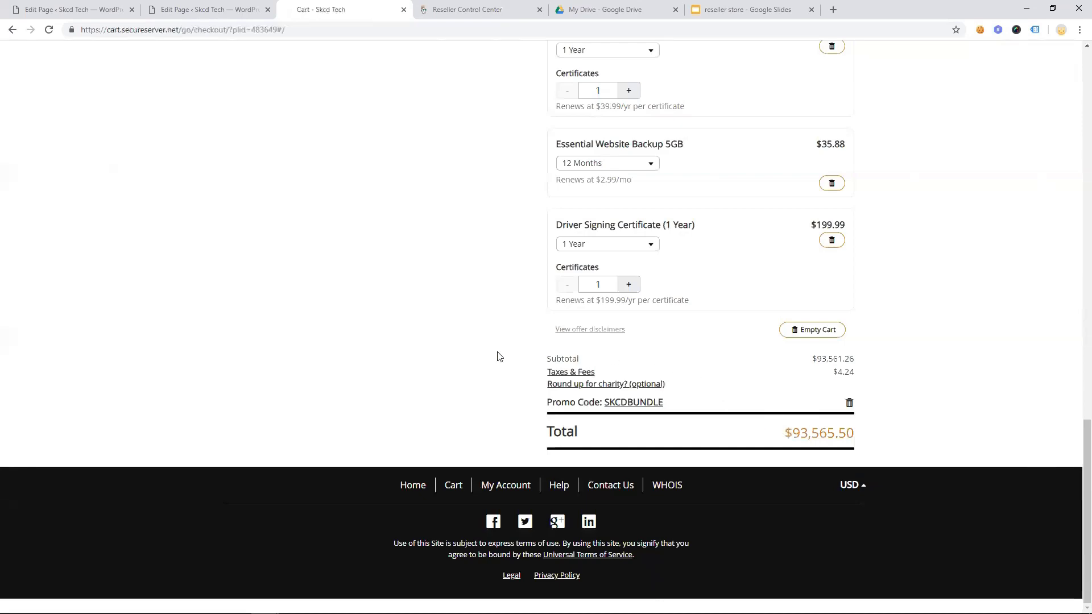
scroll(498, 357, "up", 20)
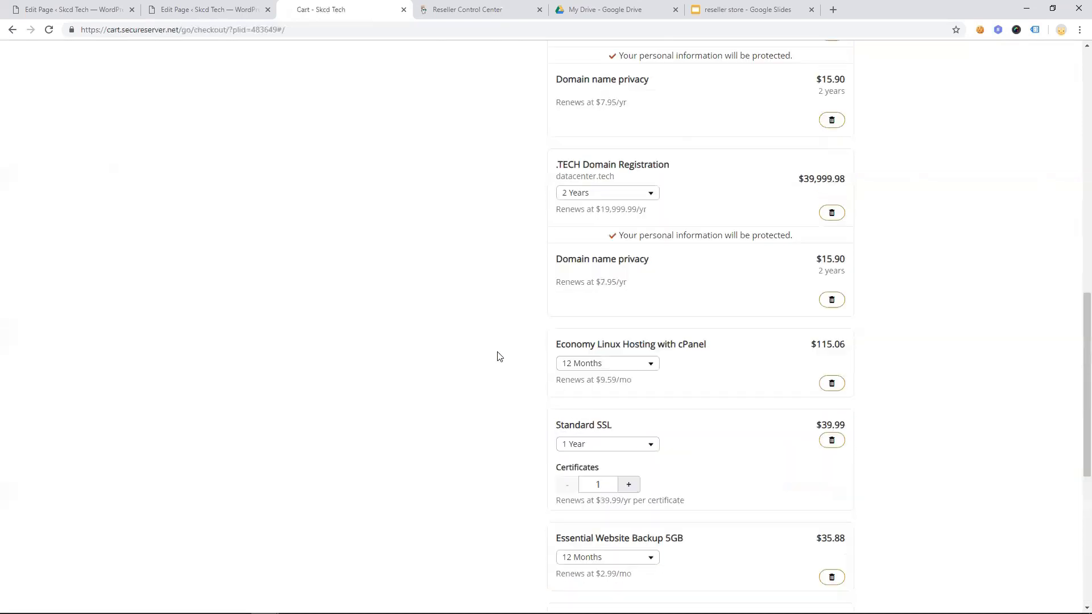